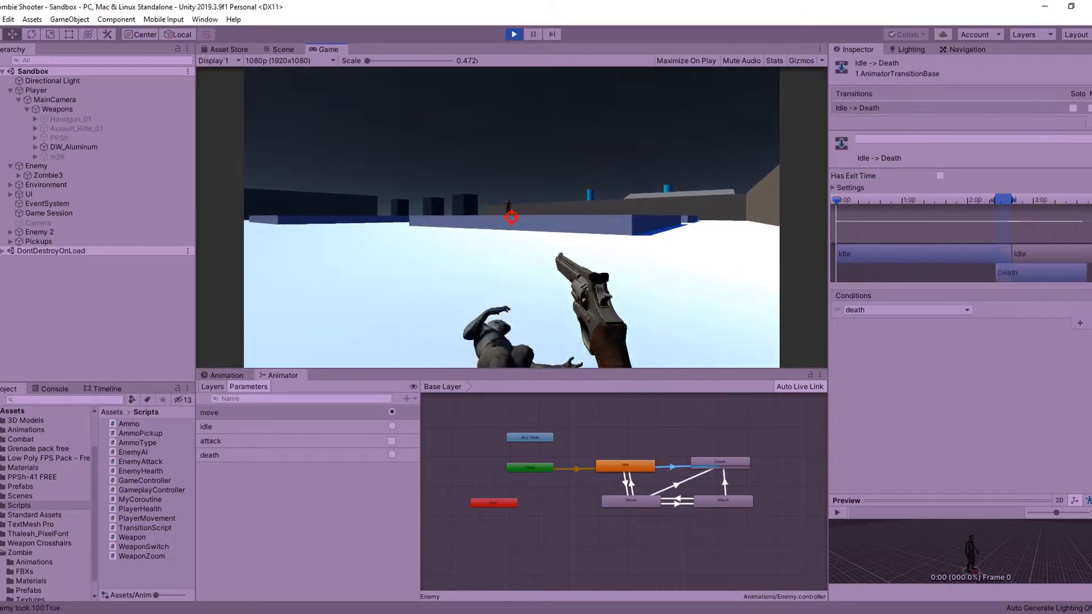
Step: Fire the revolver at the distant enemy in the running game
left_click(512, 218)
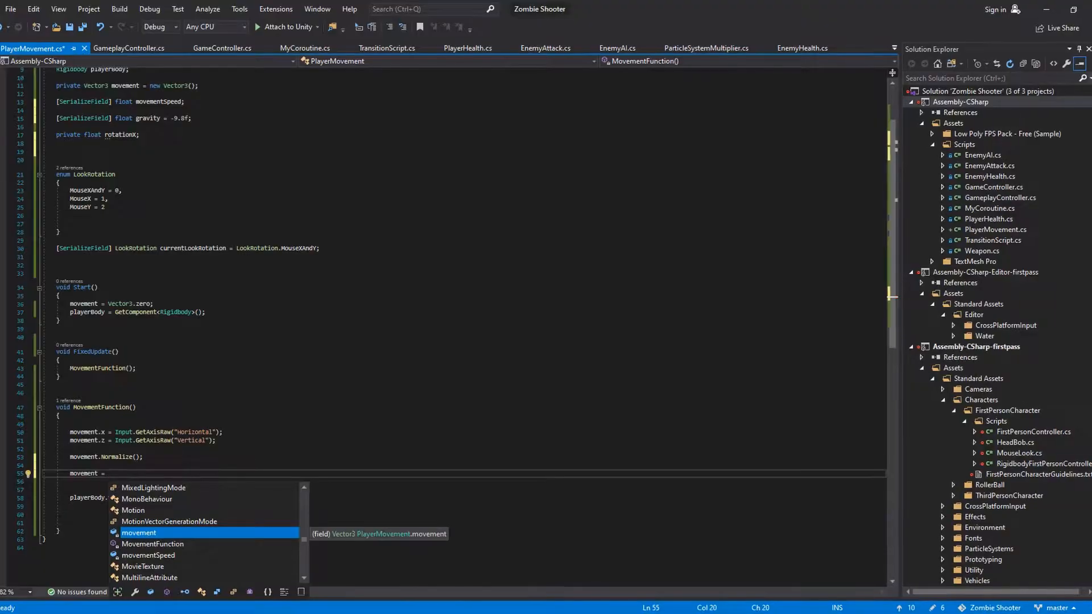
Step: In MovementFunction, clamp movement to movementSpeed with Vector3.ClampMagnitude and set movement.y to gravity
type("ement = Vector3.ClampMagnitude(movement, movementSpeed);")
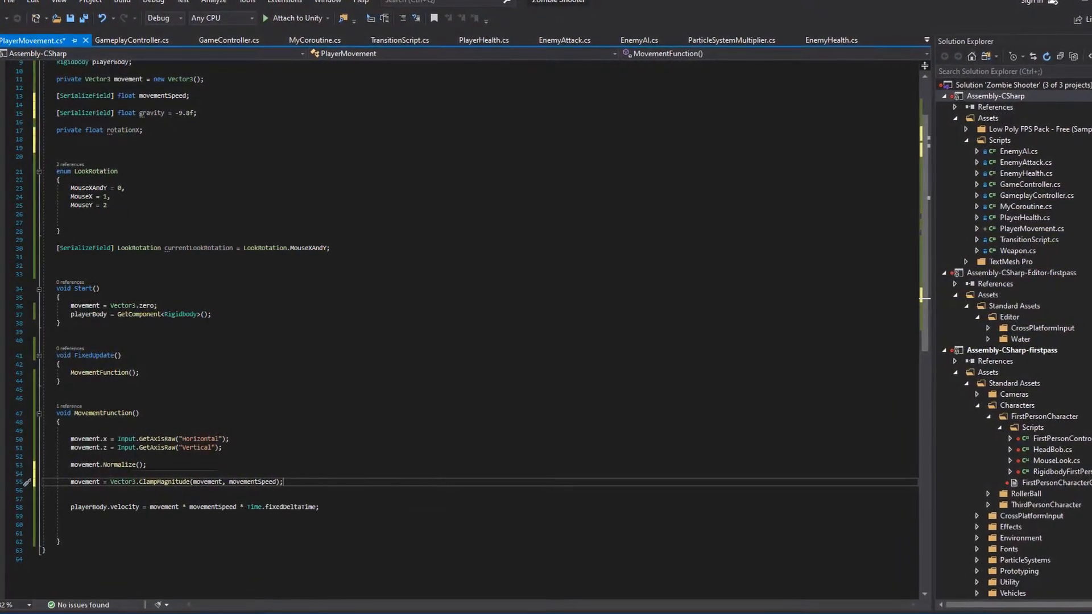
left_click(273, 490)
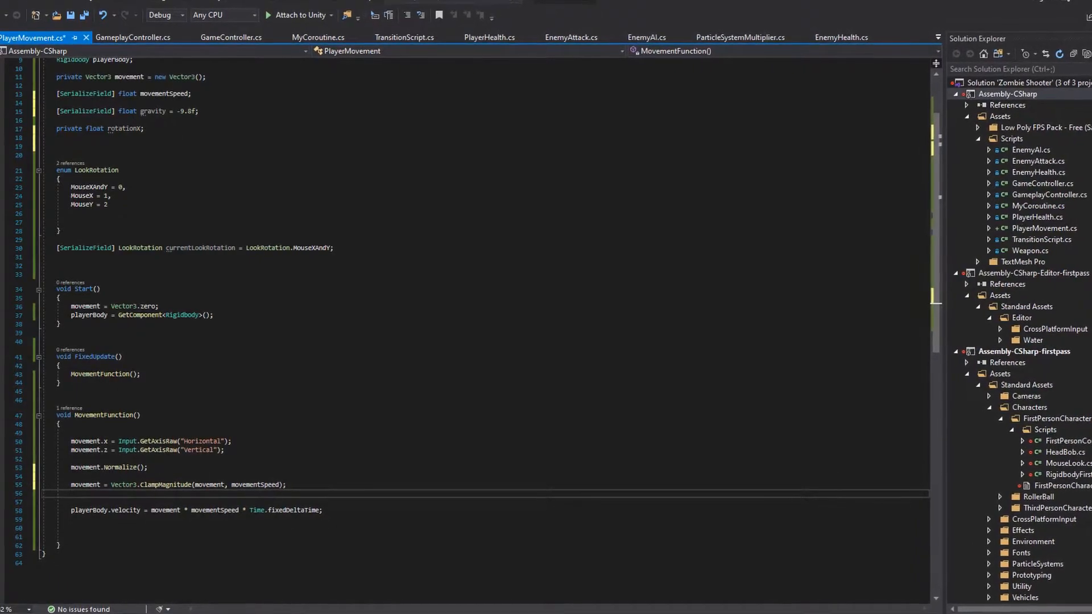
key("Return")
type("movement.y -= ")
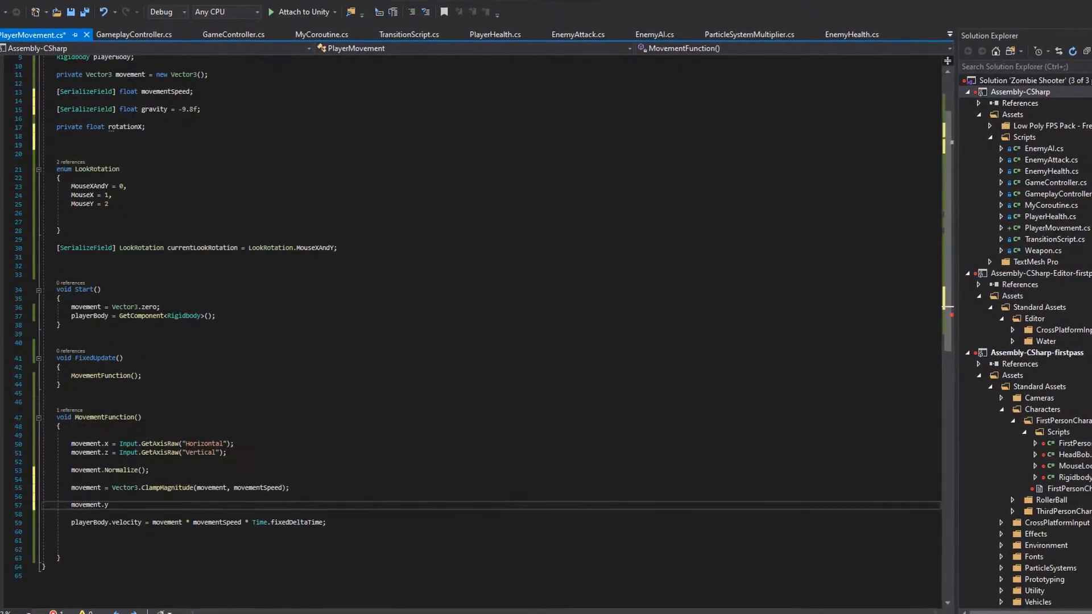
type("gravity;")
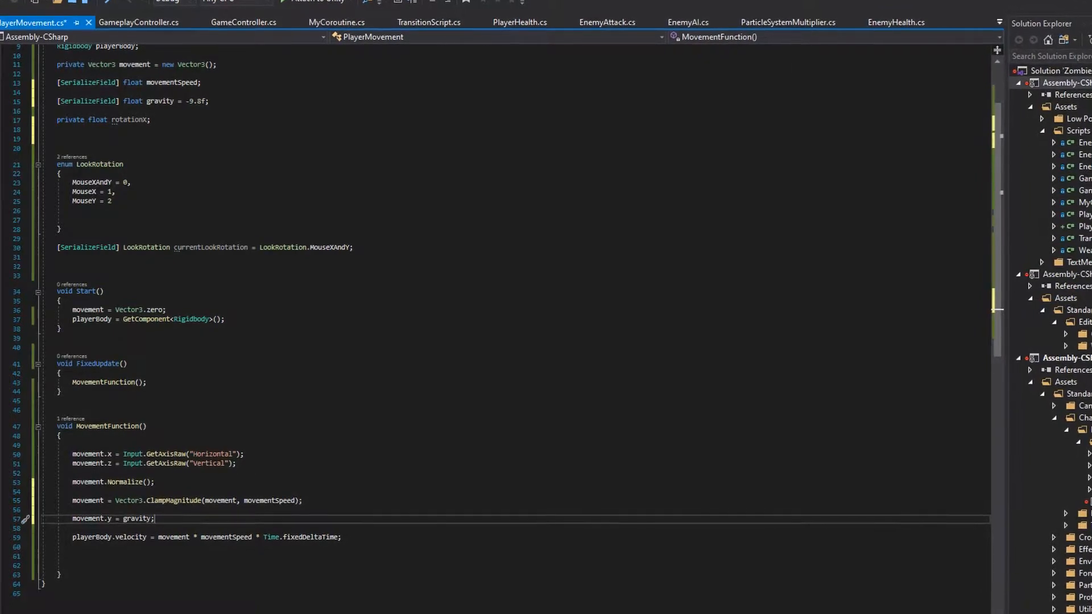
Step: Add a line in MovementFunction that assigns transform.TransformDirection(movement) to movement
key("Return")
key("Return")
type("movement = transform.TransformDirection")
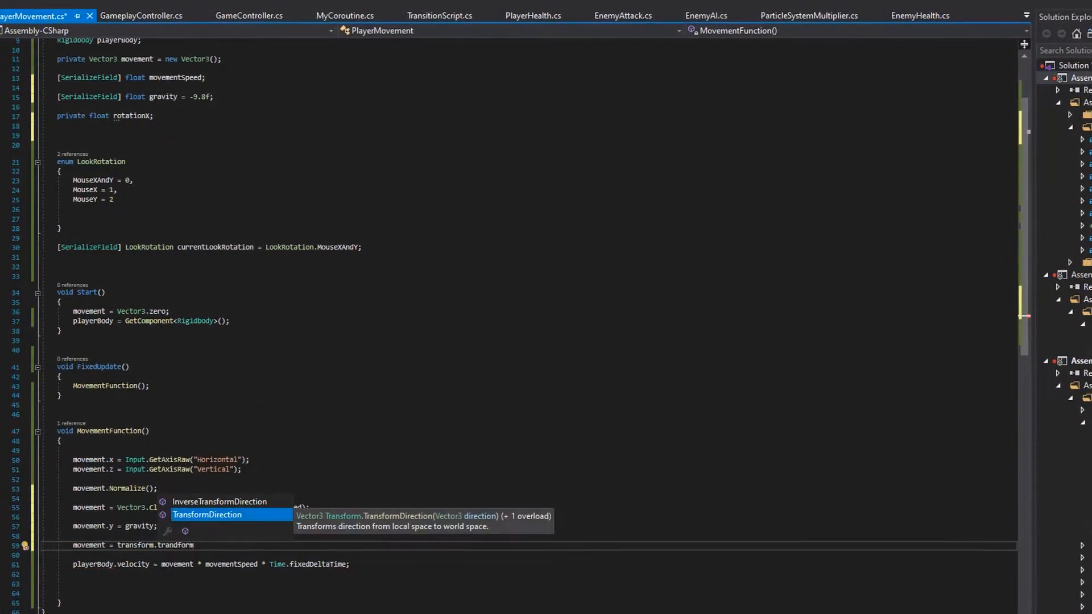
type("(movement);")
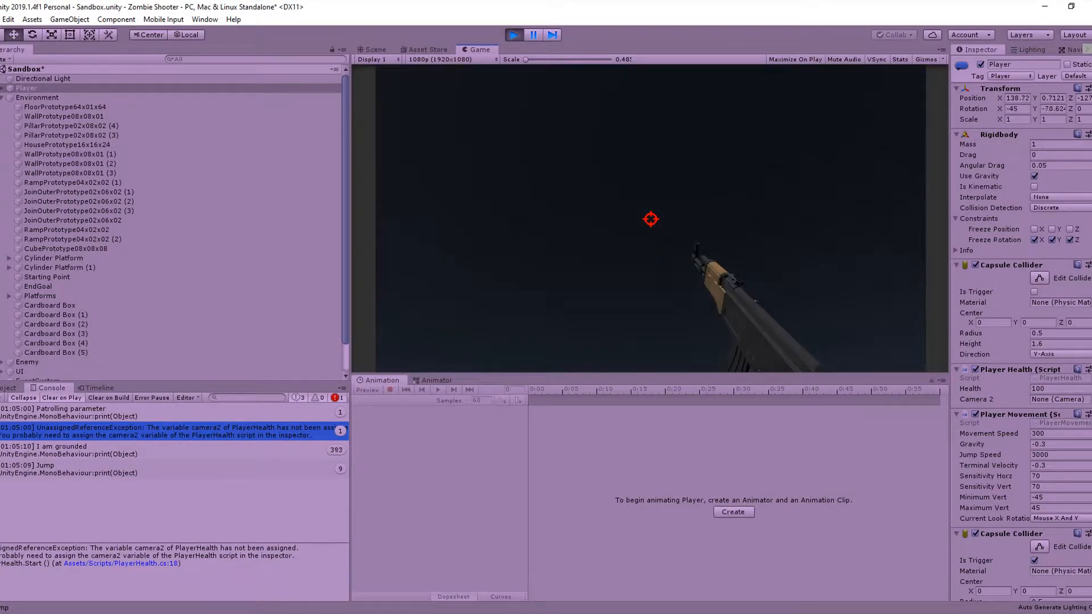
Step: Stop the game test, switch to Visual Studio and review the Jump and IsGrounded code in PlayerMovement.cs
key("ctrl+p")
key("alt+Tab")
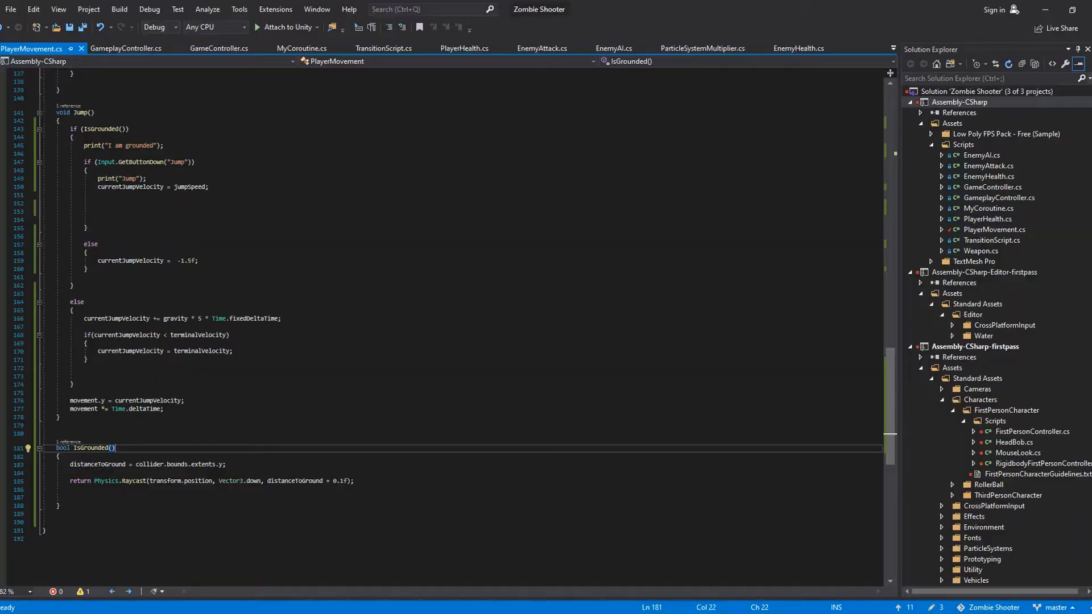
scroll(444, 324, "up", 2)
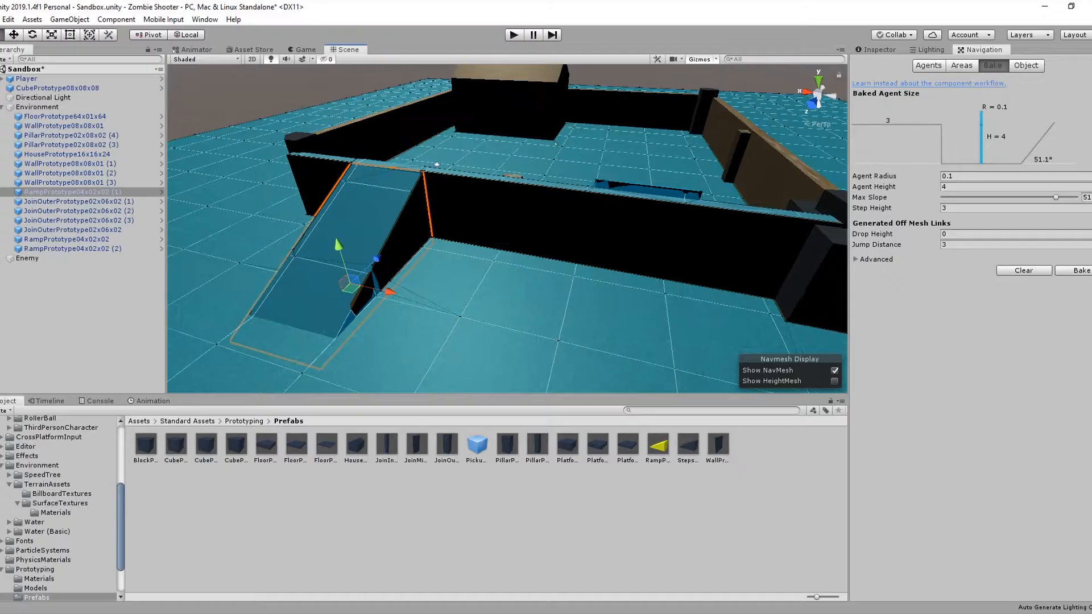
Step: Inspect the baked NavMesh around the selected ramp and the adjoining wall top in the scene
left_click_drag(435, 166, 495, 186, "alt")
middle_click_drag(494, 186, 524, 170)
scroll(557, 109, "down", 3)
scroll(527, 165, "up", 3)
scroll(507, 228, "up", 3)
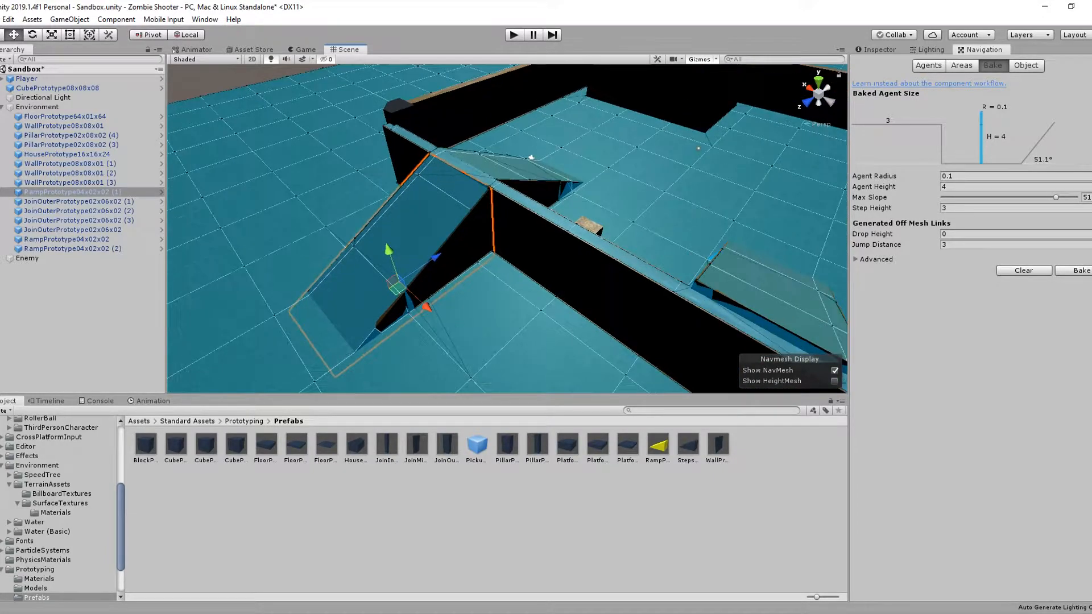
right_click_drag(507, 228, 463, 268)
middle_click_drag(508, 229, 436, 341)
scroll(448, 308, "up", 2)
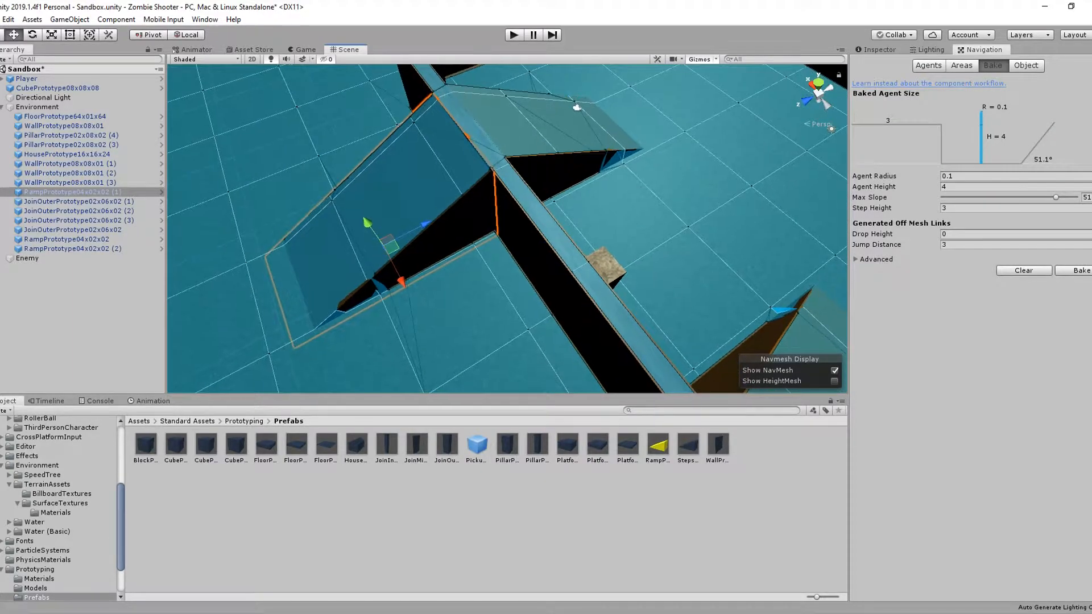
scroll(508, 229, "up", 2)
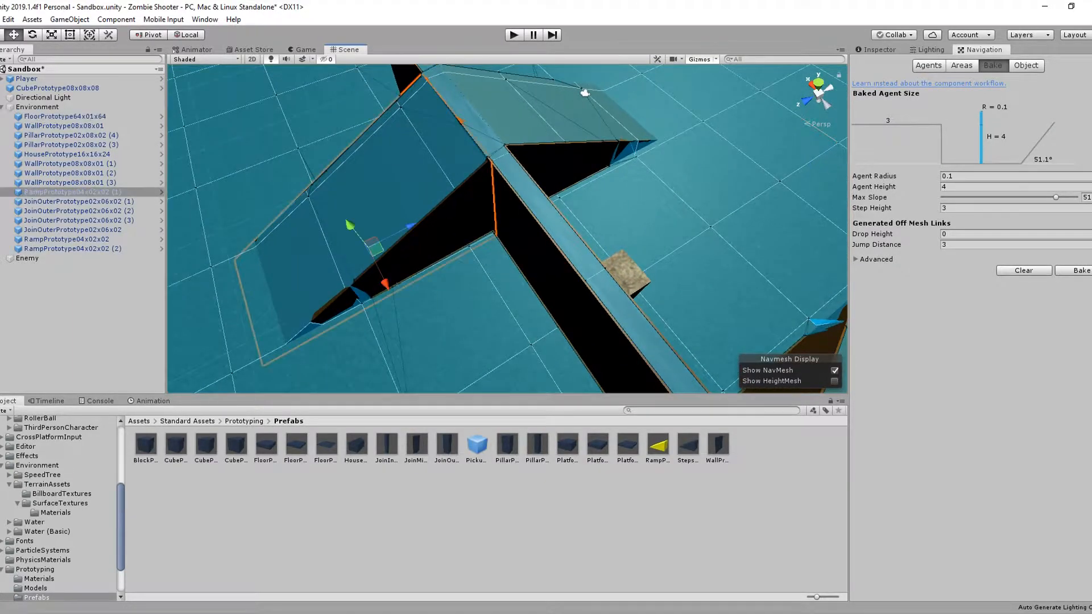
left_click_drag(350, 226, 348, 223)
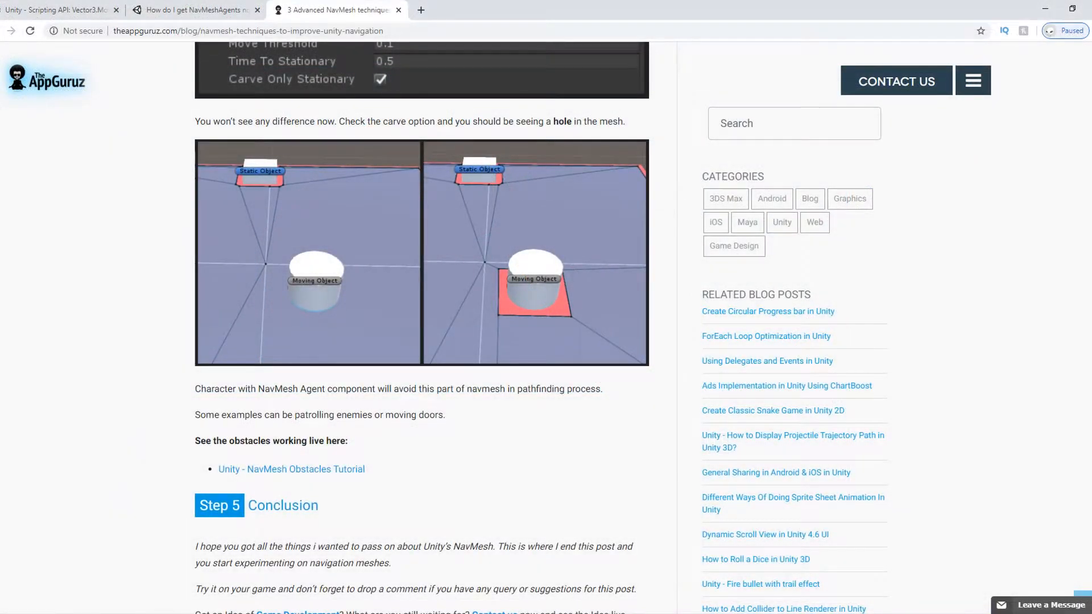
Step: Read the obstacle carving section and the conclusion of the NavMesh techniques article
scroll(422, 327, "down", 5)
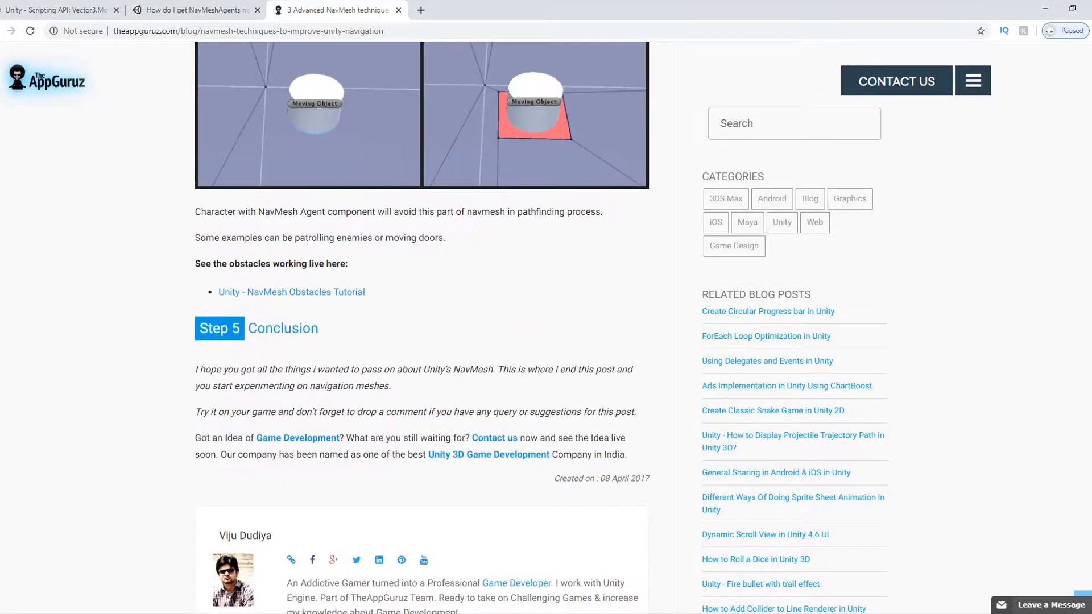
scroll(422, 327, "up", 14)
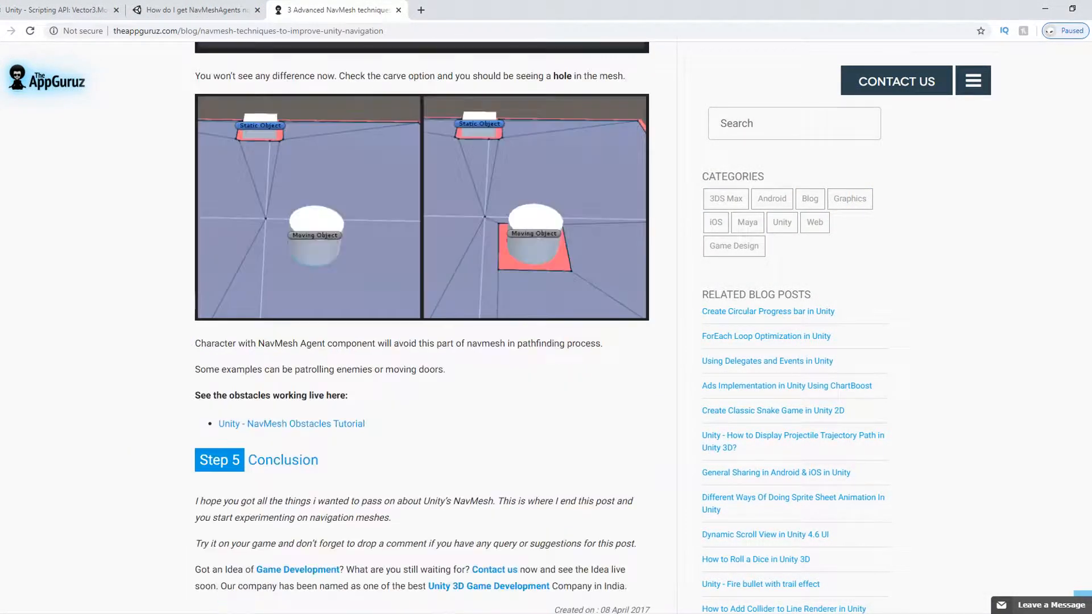
scroll(422, 328, "up", 2)
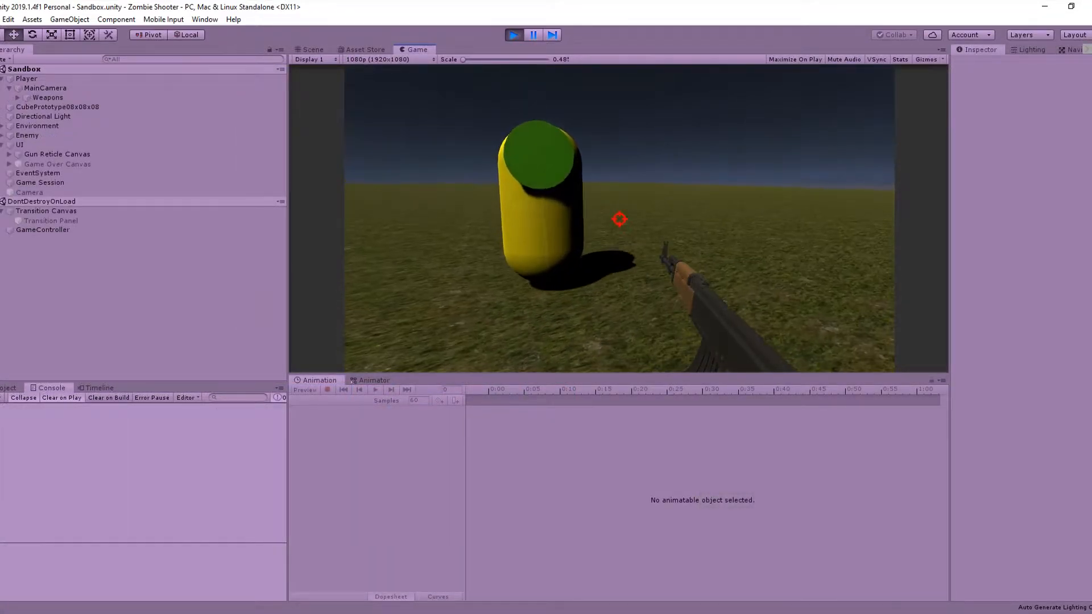
Step: Shoot at the yellow capsule enemy in the running game and choose Try Again on the death screen
left_click(619, 219)
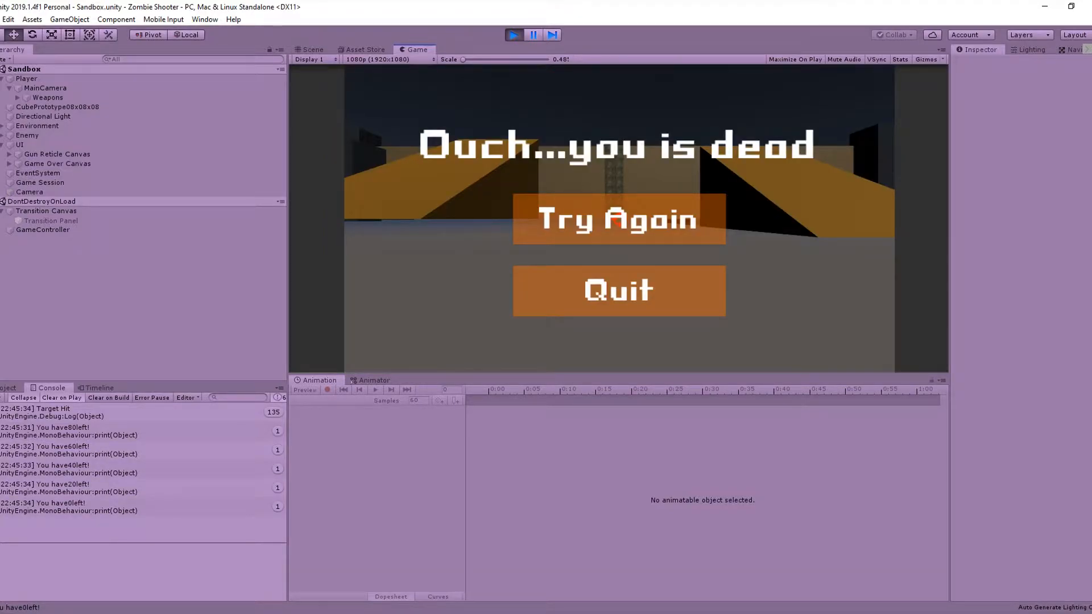
left_click(618, 221)
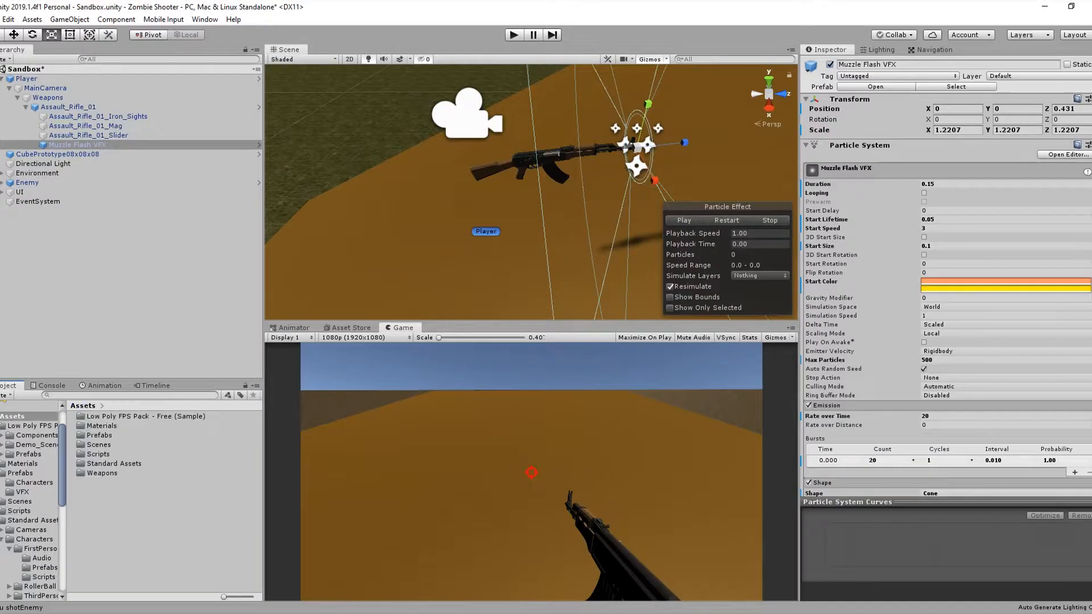
Step: Open the Scripts asset folder and expand the UI object down to the Gun Reticle Canvas contents
double_click(98, 455)
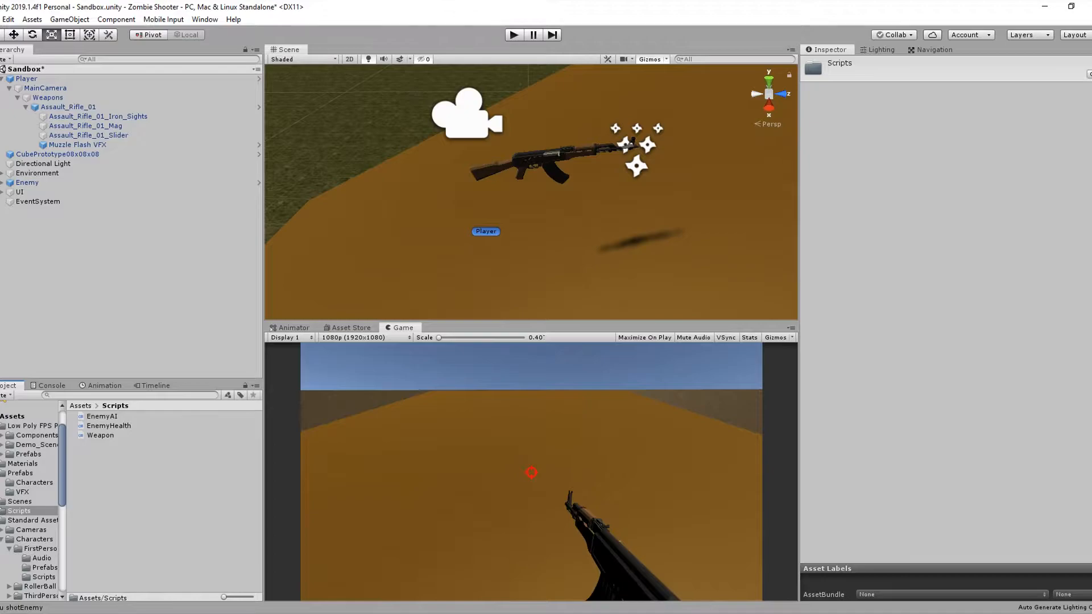
left_click(19, 192)
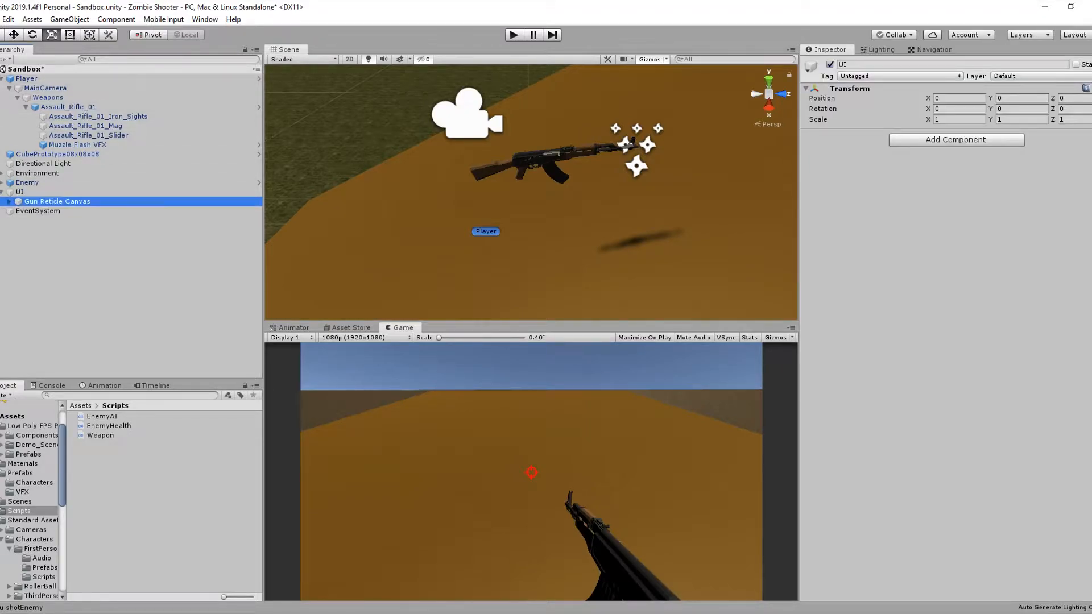
key("Right")
left_click(56, 212)
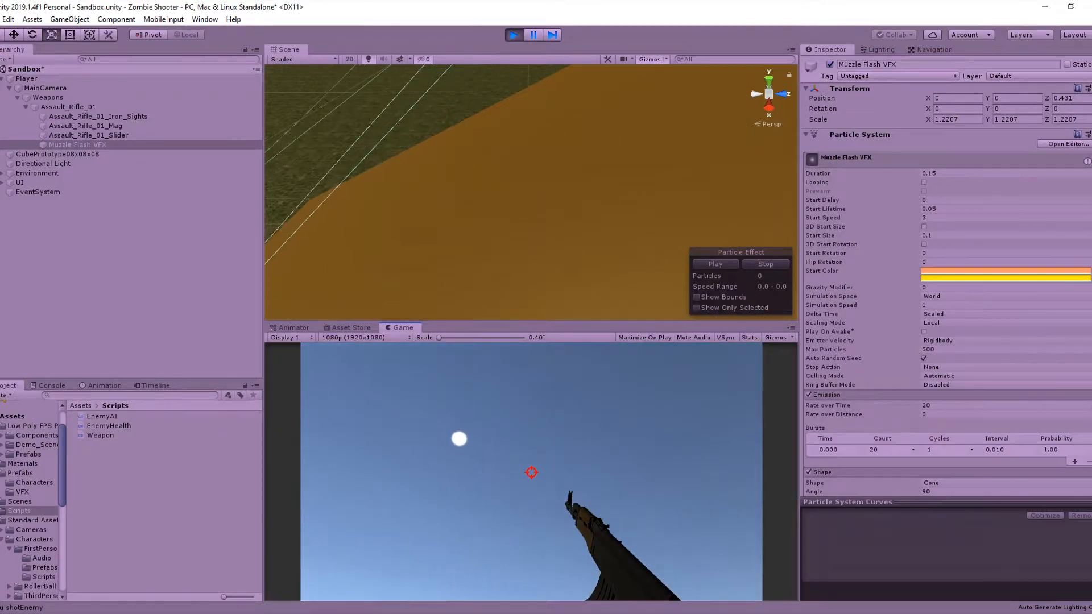
Step: Stop the game test, switch to Visual Studio and review the raycast code in Weapon.cs and TakeDamage in EnemyHealth.cs
key("ctrl+p")
key("alt+Tab")
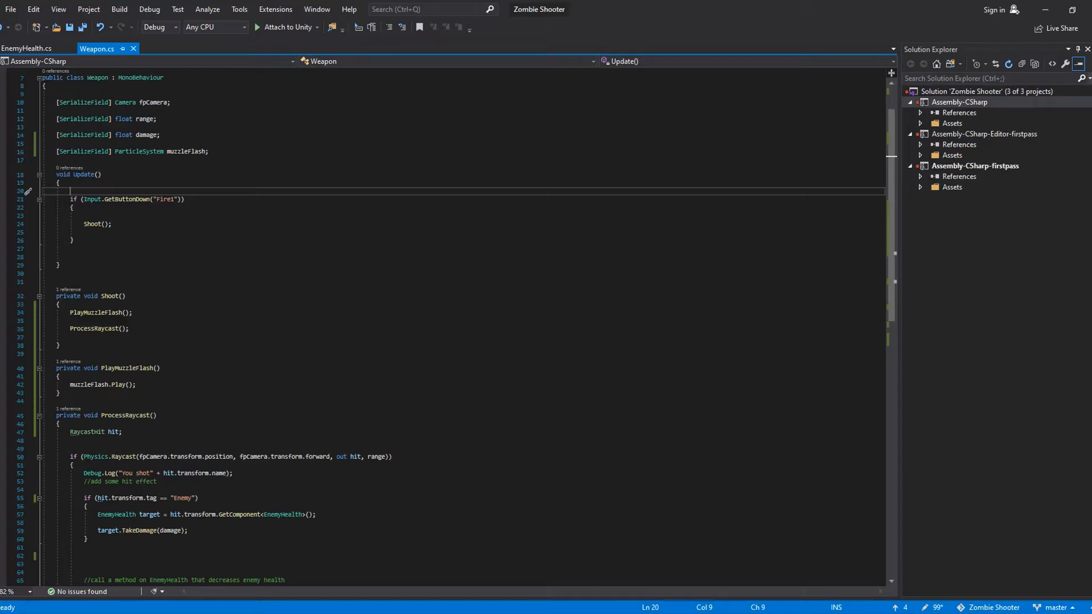
scroll(455, 327, "down", 4)
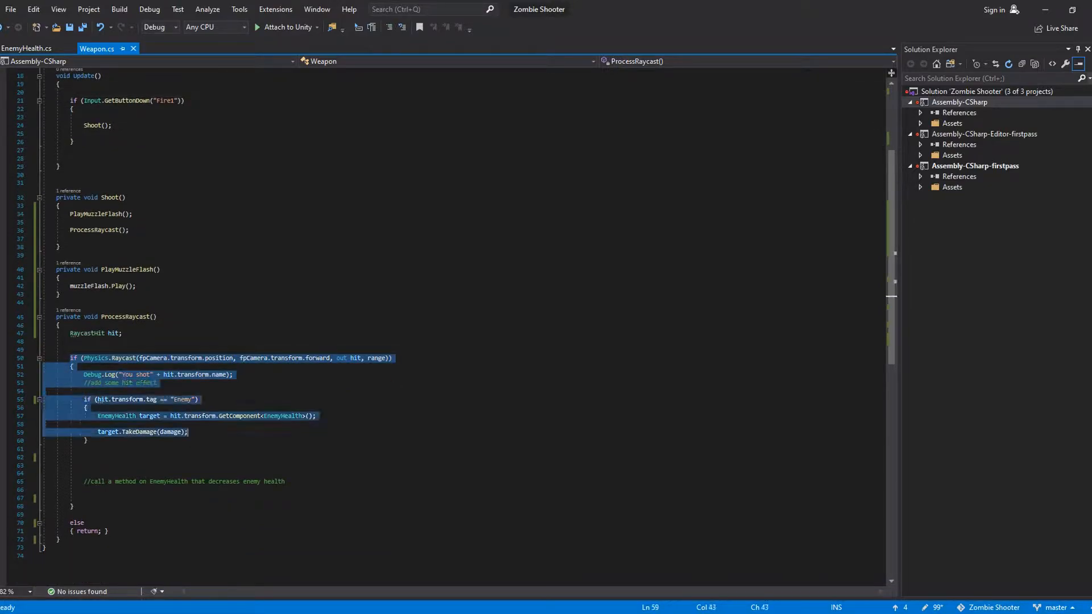
left_click(123, 333)
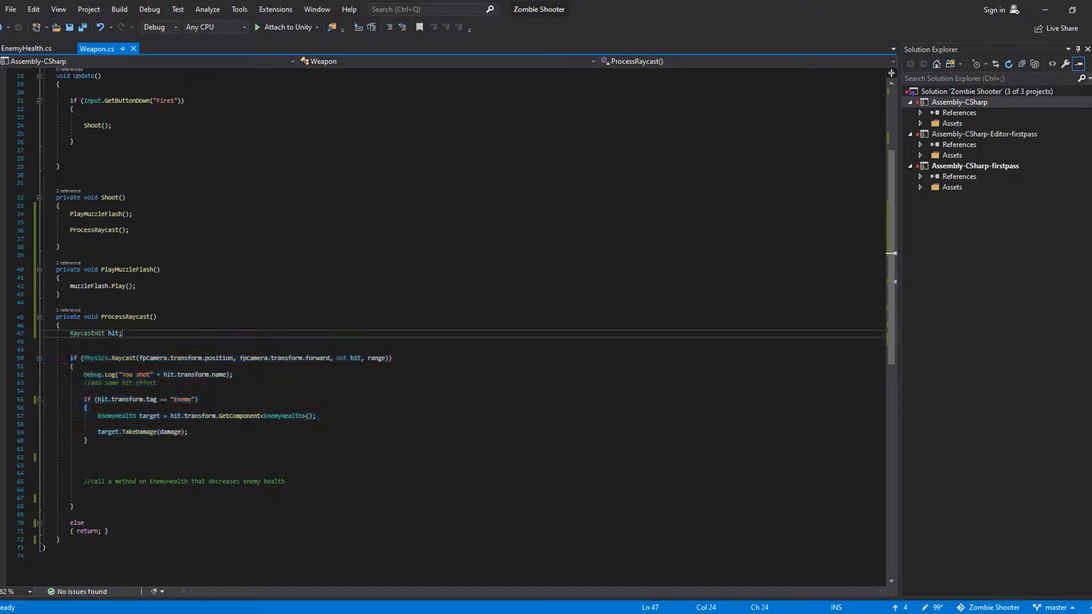
left_click(26, 49)
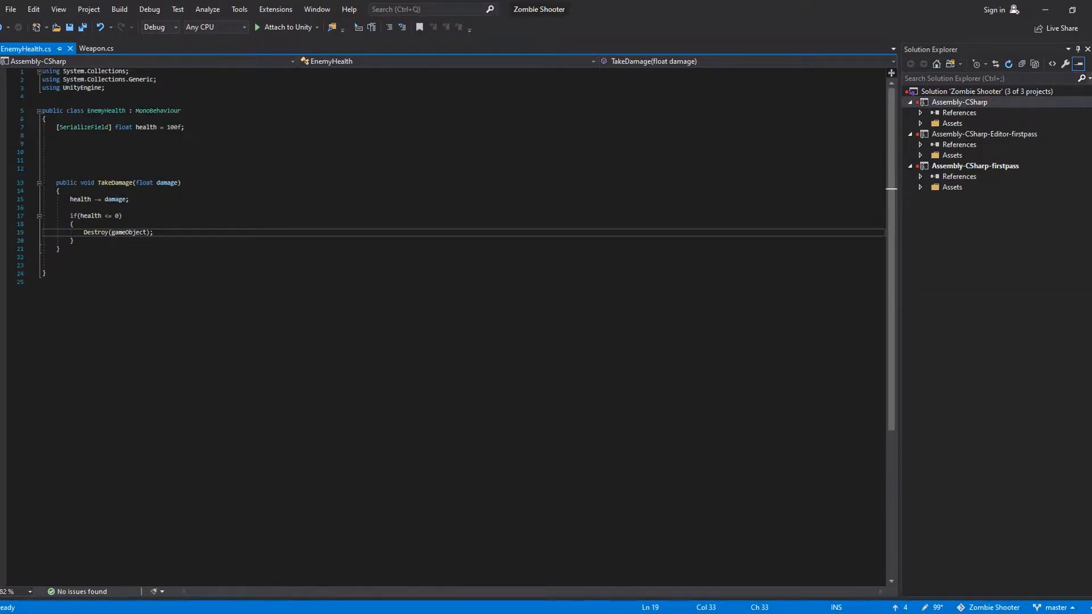
left_click(97, 48)
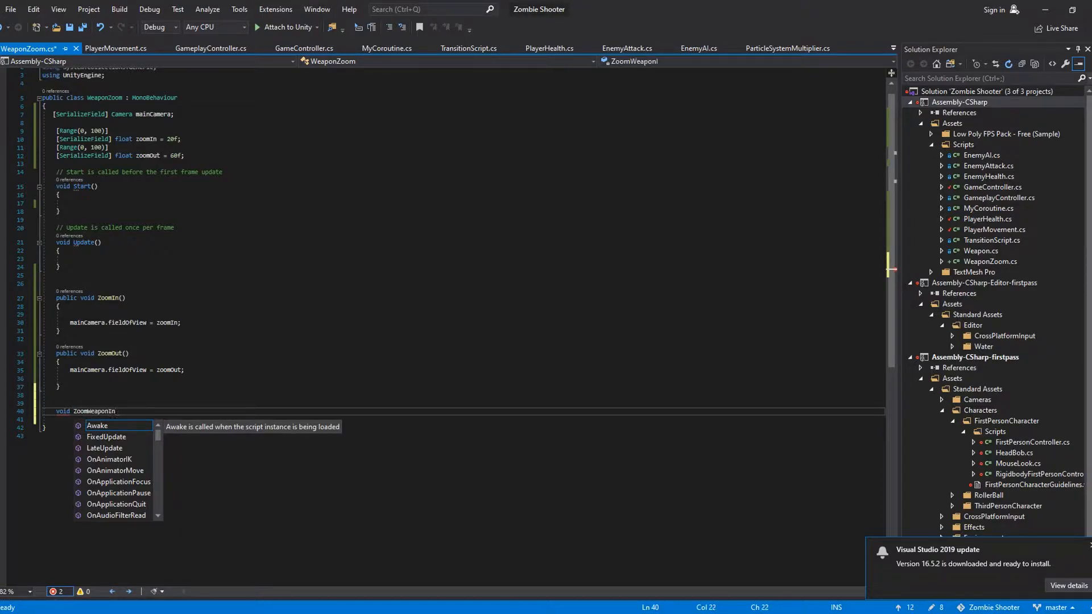
Step: Write the ZoomWeaponInOut() method in WeaponZoom.cs with an if condition checking Input.GetKeyDown("Mouse 1")
type("()")
key("Return")
type("{")
key("Return")
key("Return")
type("if(Input.GetKeyDown")
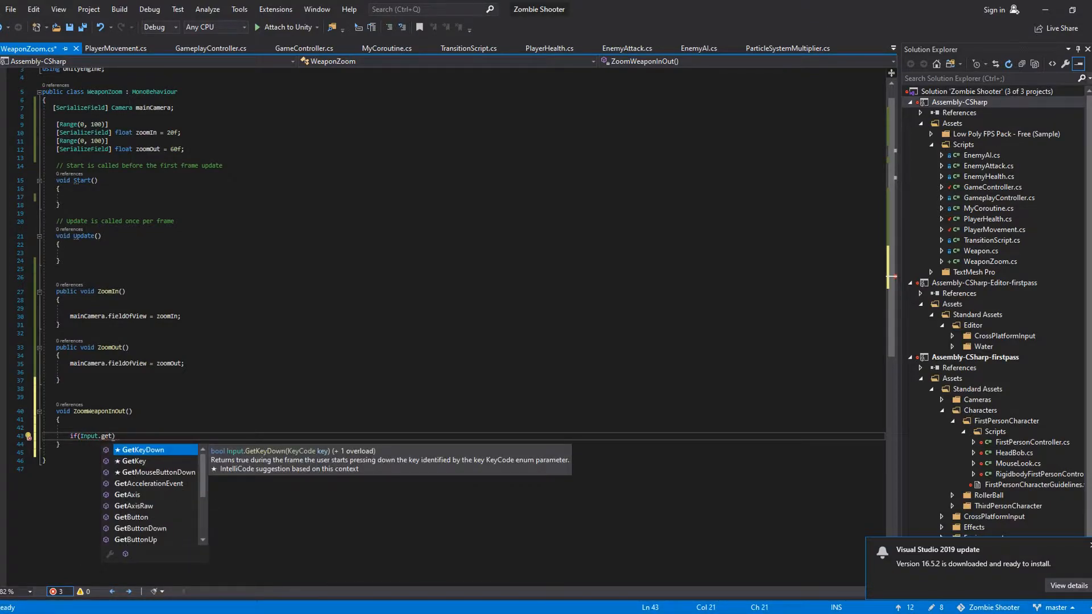
type("(\"")
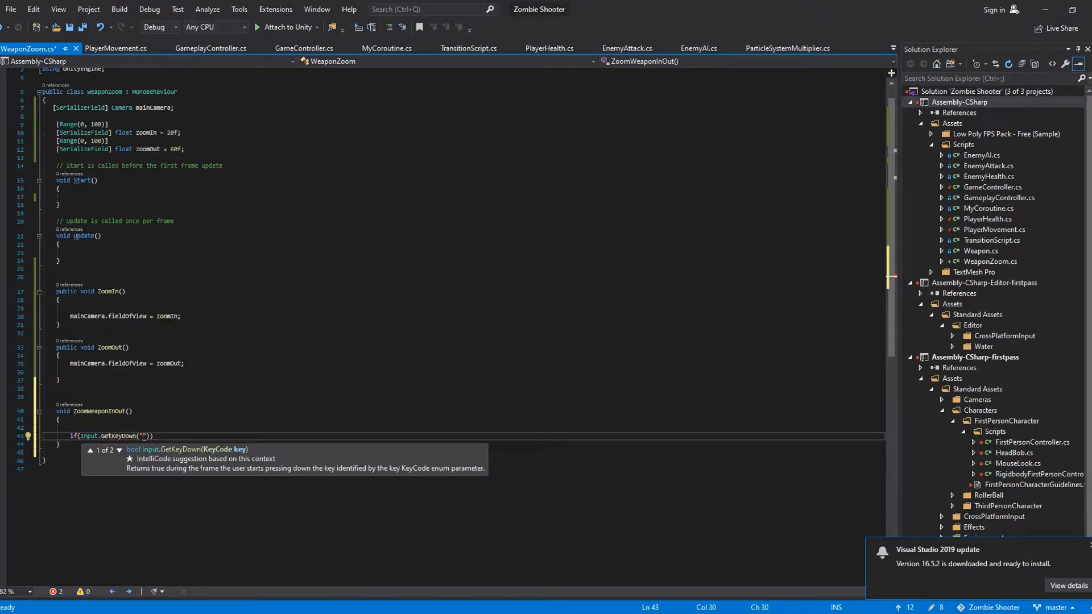
type("Mouse 1\"))")
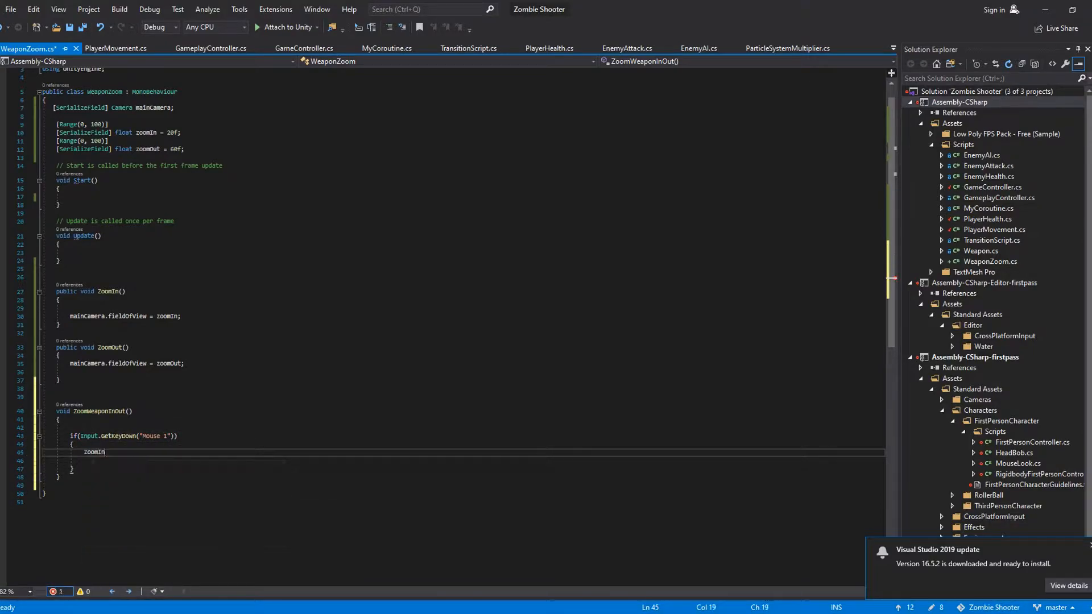
Step: Call ZoomIn() inside the Mouse 1 condition and begin an else if branch with another Input check
key("Down")
key("Down")
key("Return")
key("Return")
type("else")
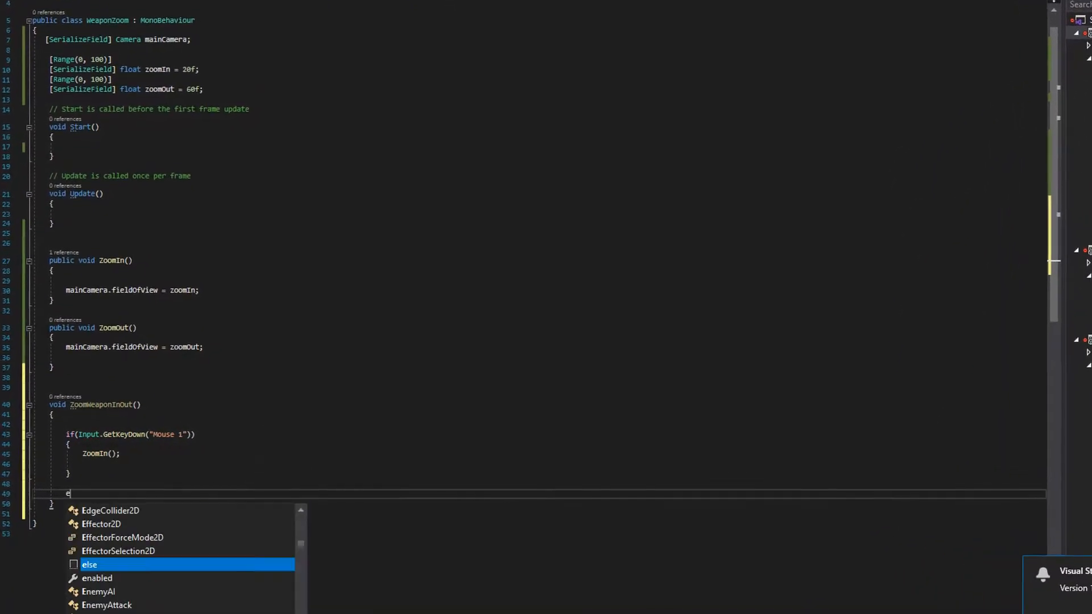
type(" if( ")
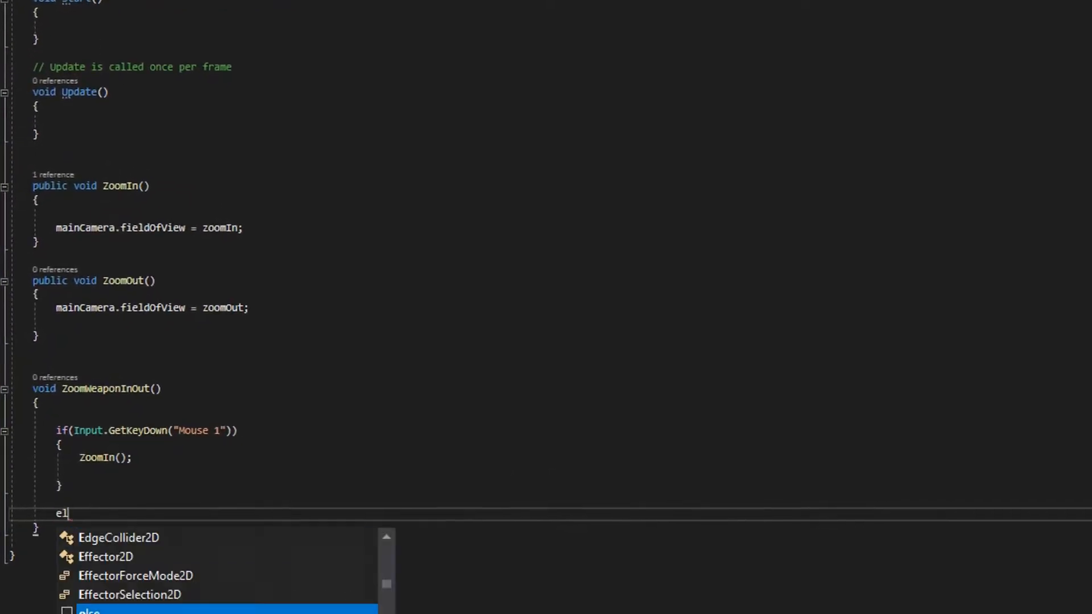
type("Input.get")
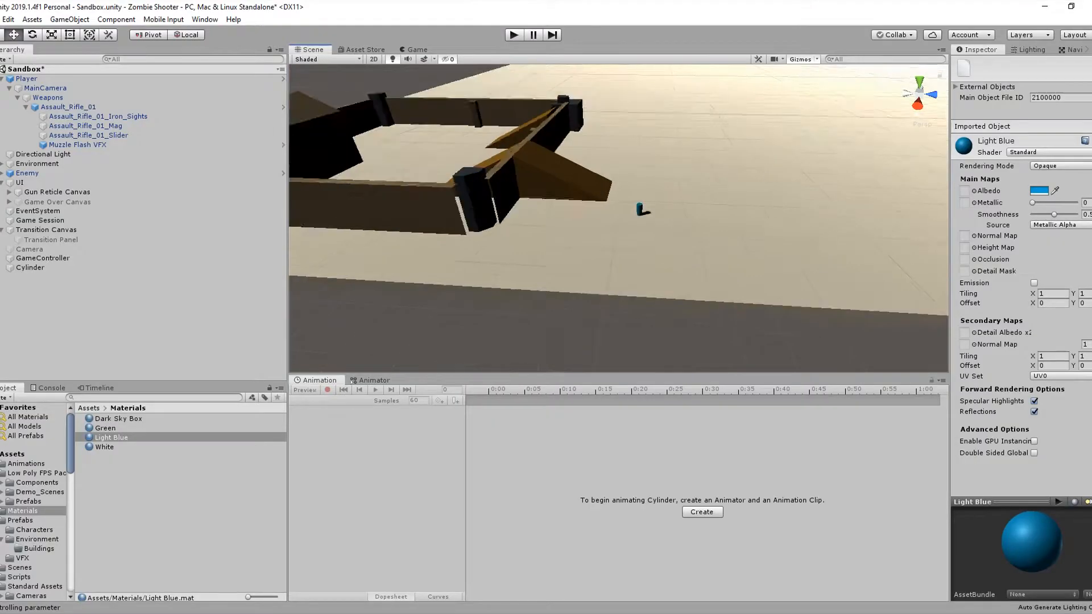
Step: Shift the albedo colour of the Light Blue material to a teal hue
left_click(1039, 190)
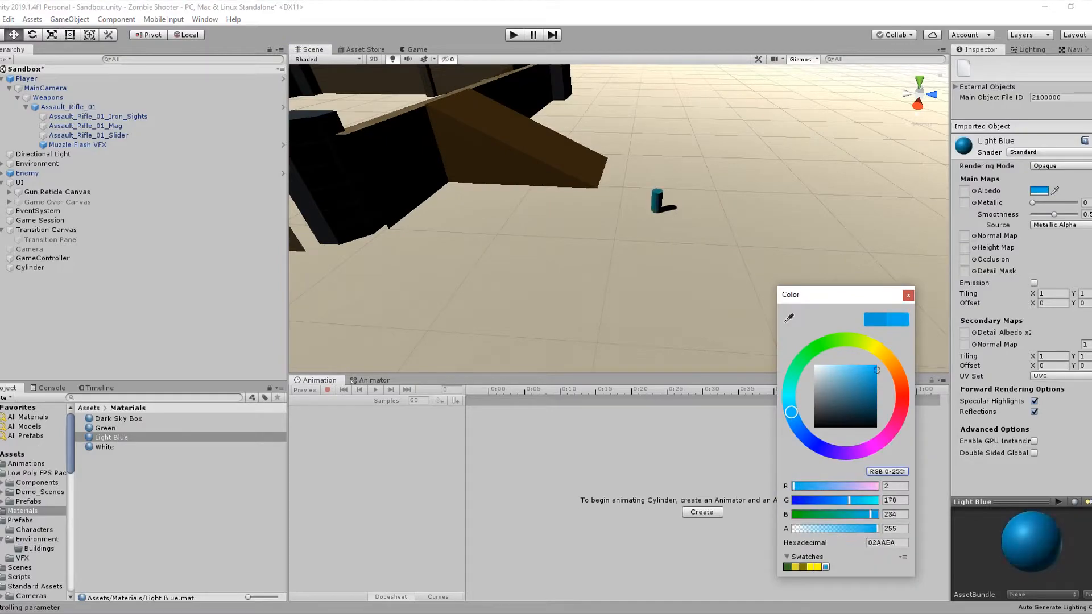
left_click_drag(791, 385, 789, 395)
left_click(909, 295)
Step: Enlarge the small cylinder beside the ramp into a tall pillar and switch to the Move tool
key("r")
left_click(657, 202)
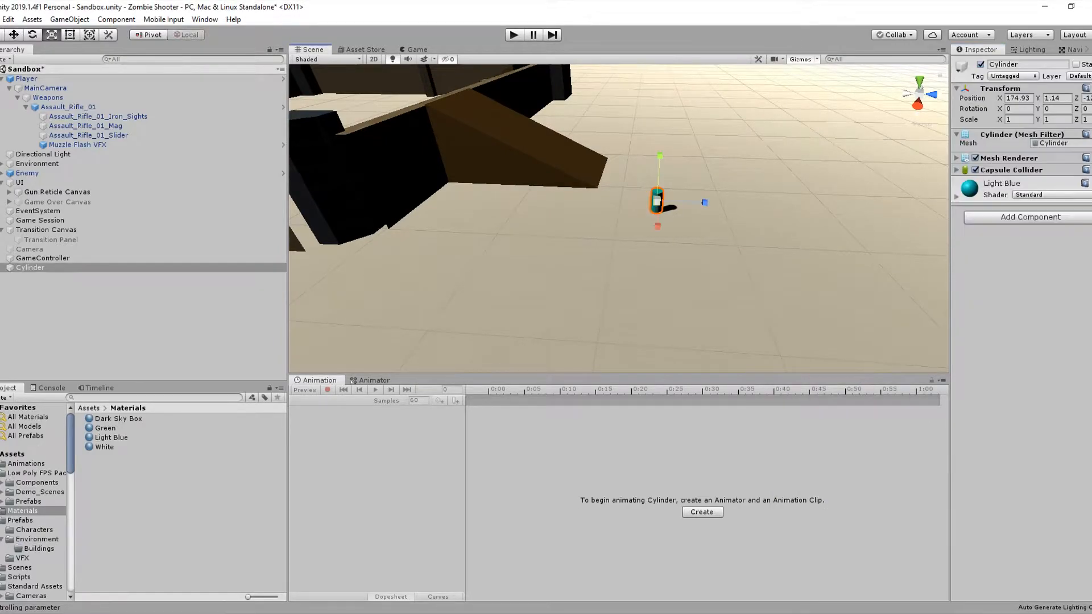
scroll(692, 207, "down", 3)
key("w")
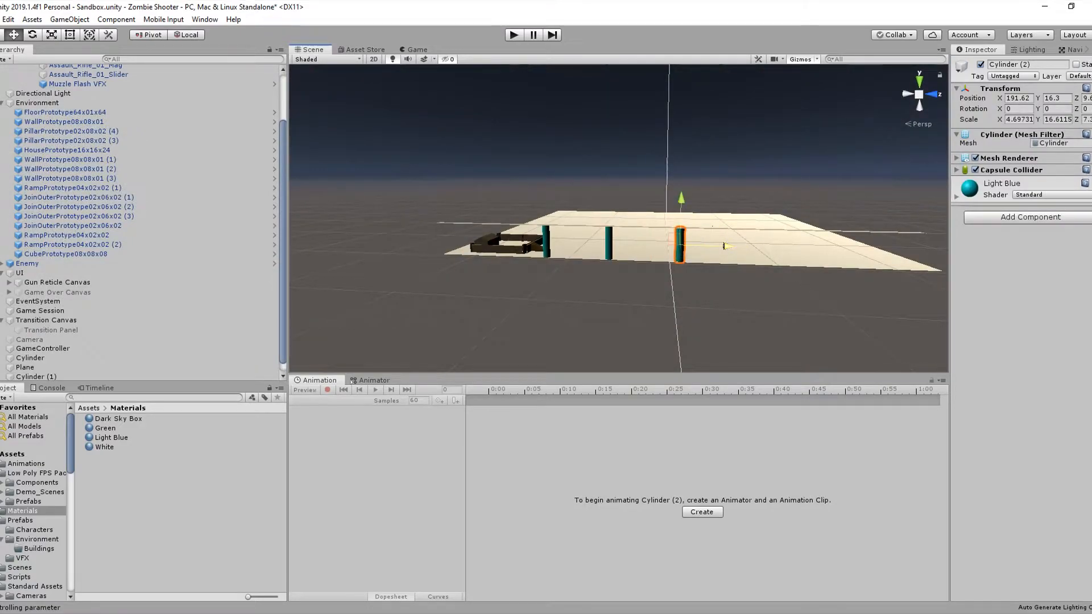
Step: Duplicate the teal pillar and space the copies out along the floor edge to continue the row
key("ctrl+d")
left_click_drag(725, 246, 933, 252)
key("ctrl+d")
key("ctrl+d")
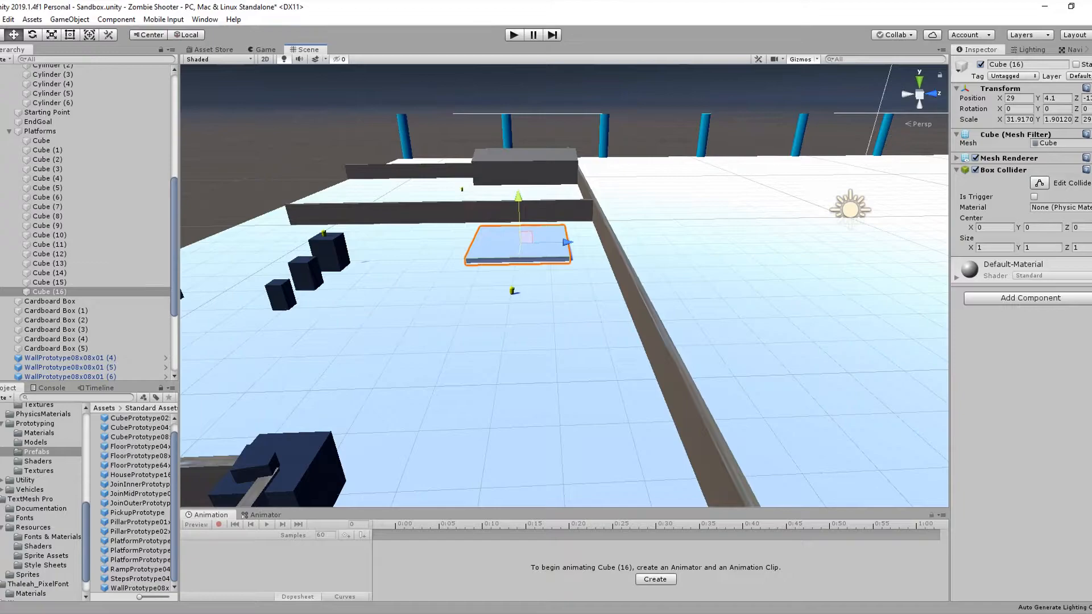
Step: Duplicate the flat platform cube, place the first copy at X 73.1, and shift the last copy across the floor
key("ctrl+d")
left_click_drag(518, 255, 508, 326)
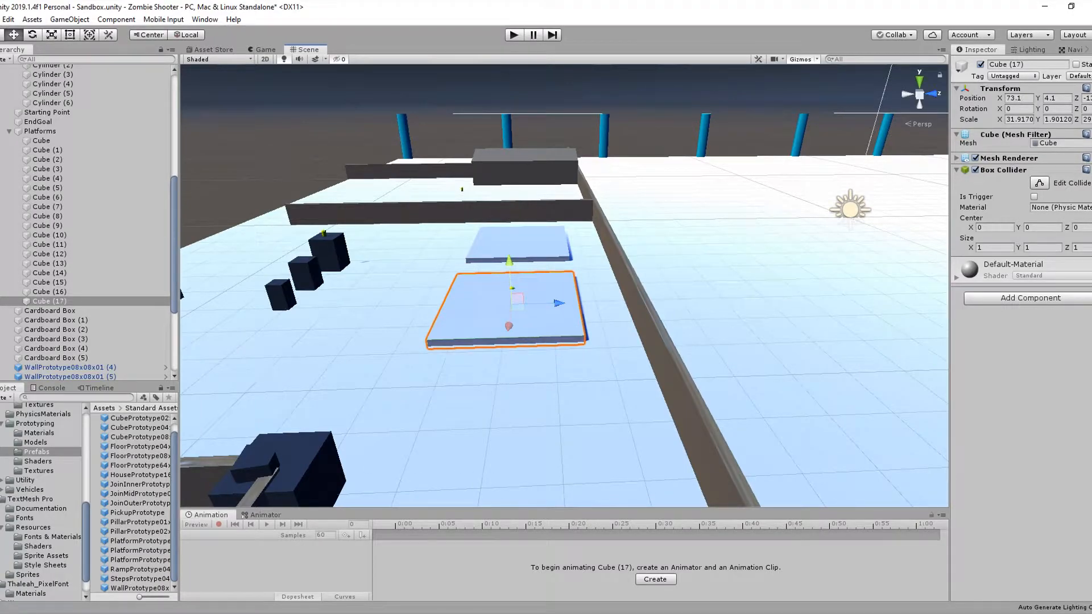
left_click(512, 288)
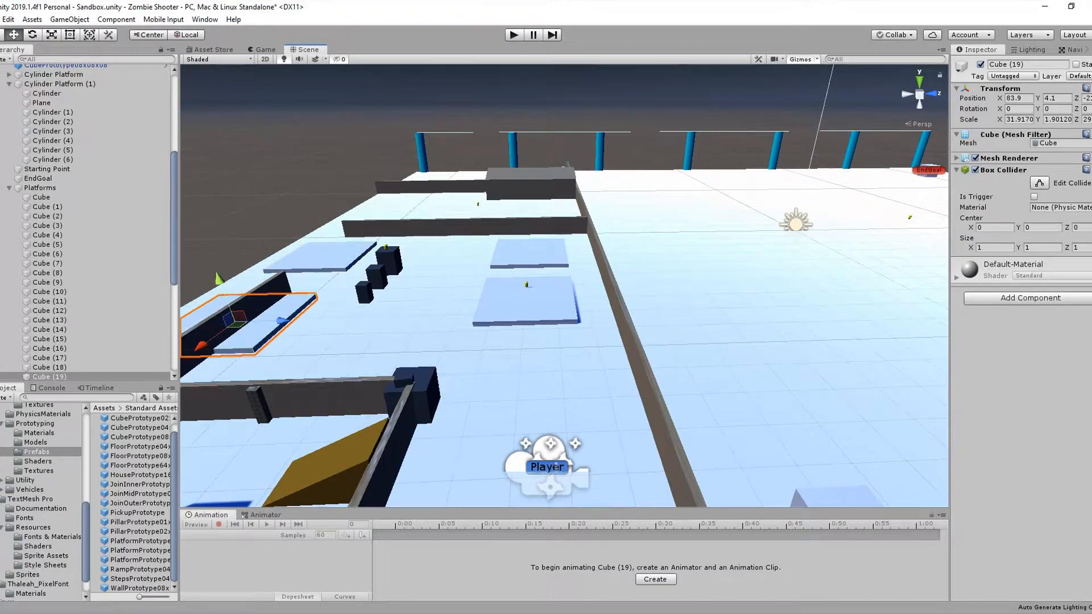
left_click_drag(235, 324, 349, 321)
left_click_drag(564, 284, 682, 284, "alt")
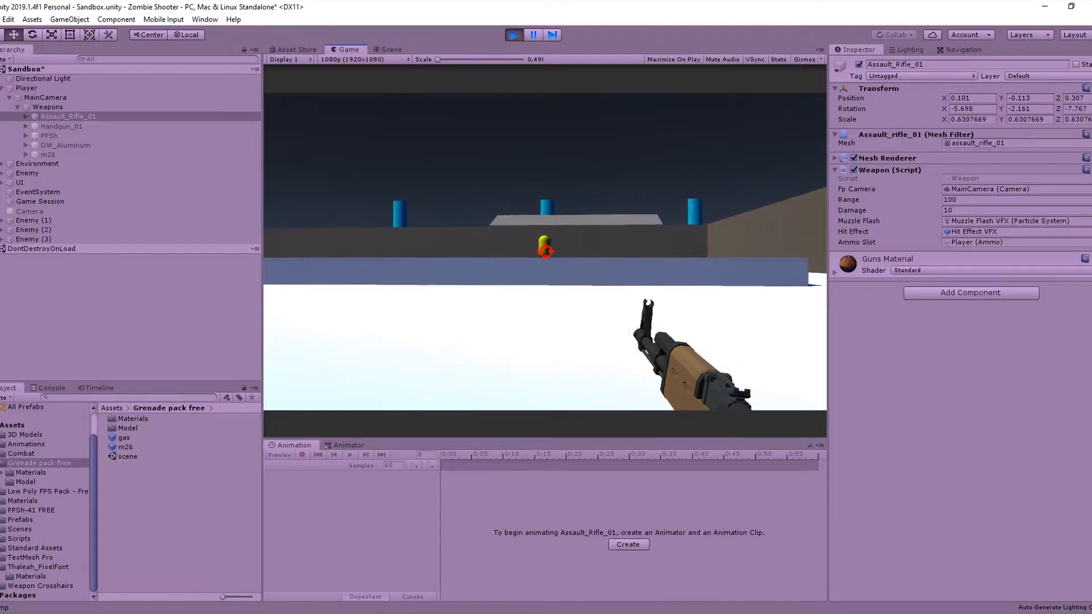
Step: Test the assault rifle's zoom on the distant enemy and stop the running game
right_click(545, 252)
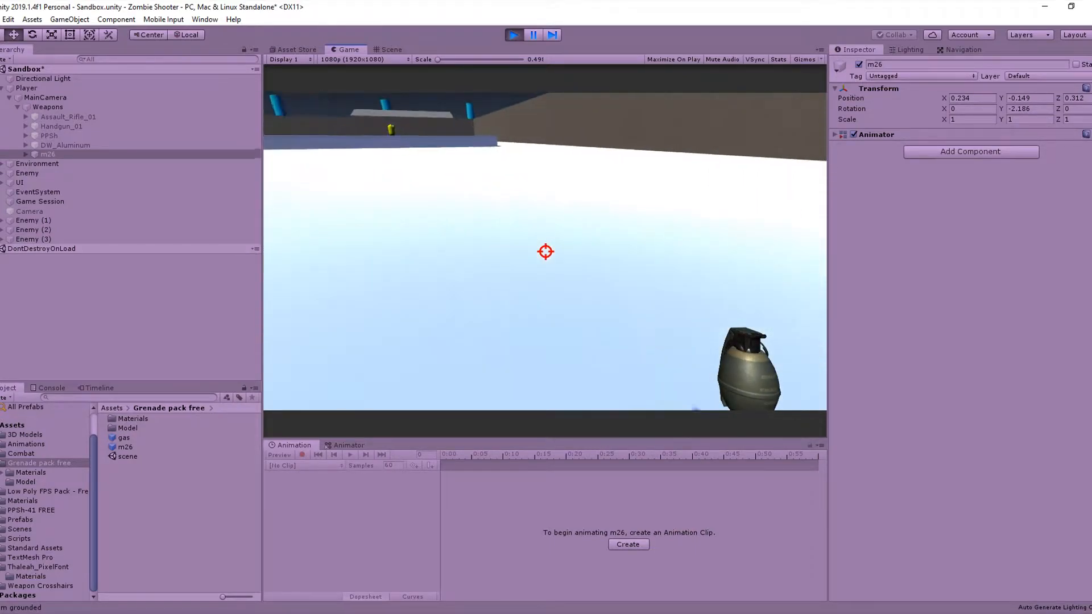
key("ctrl+p")
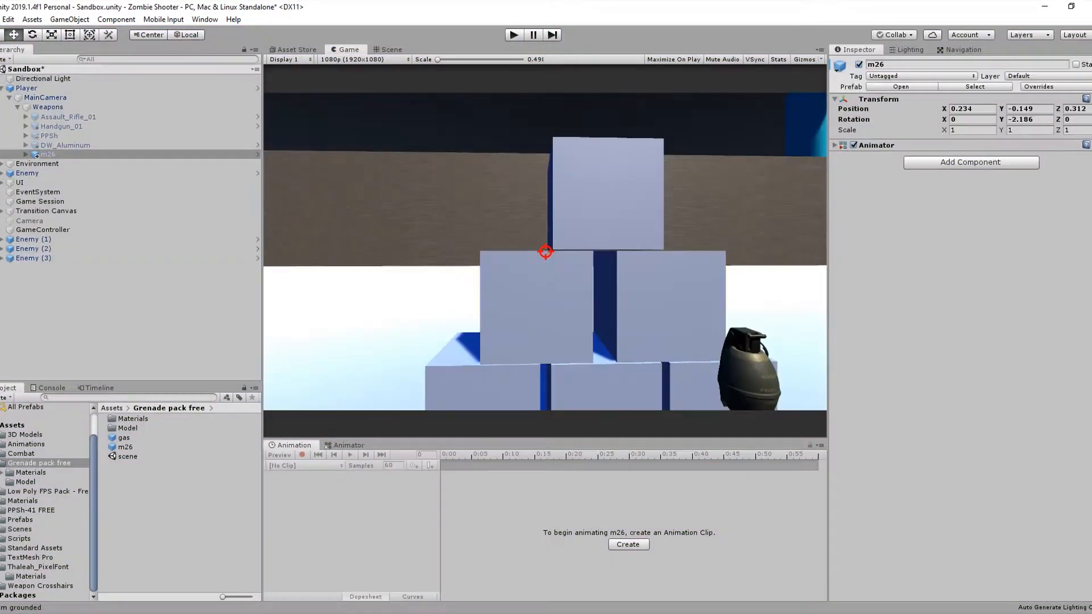
Step: Switch to Weapon.cs in Visual Studio and begin an if condition in FixedUpdate() comparing currentWeapon with WeaponTypes.Revolver
key("alt+Tab")
scroll(466, 330, "down", 3)
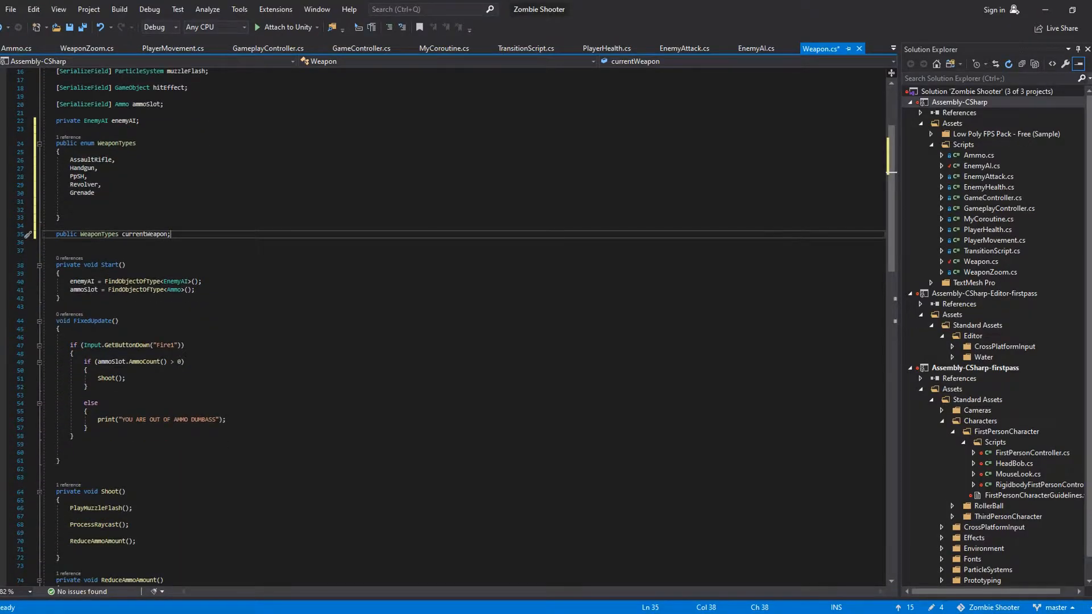
left_click(61, 330)
key("Return")
key("Return")
type("if(currentWeapon")
key("Tab")
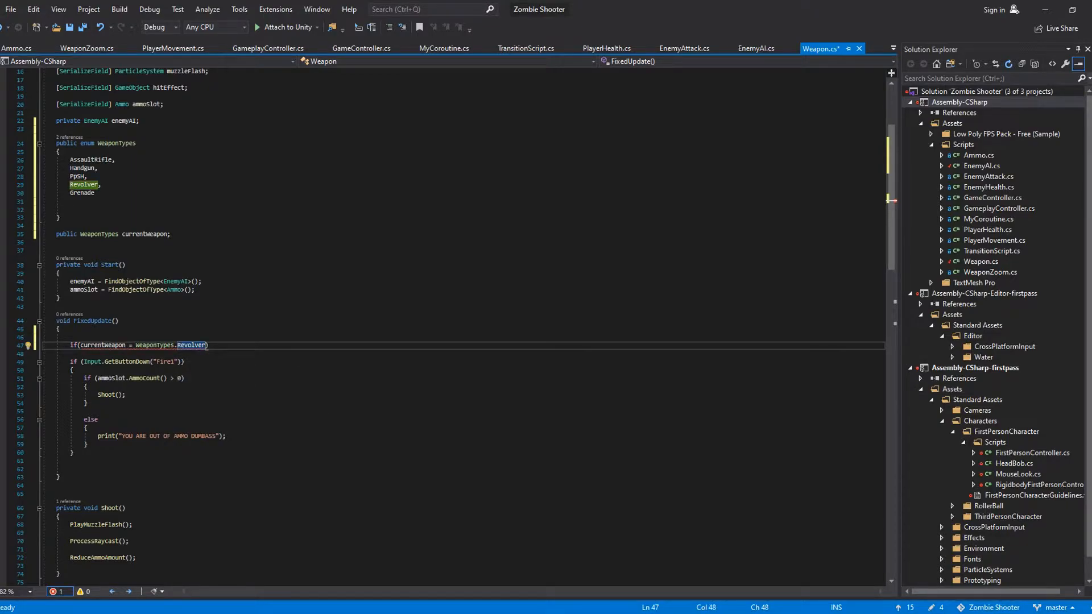
Step: Enclose the Fire1 shooting code in the Revolver condition's braces and add blank lines above it
left_click(74, 461)
type("}")
left_click(76, 354)
key("Return")
key("Return")
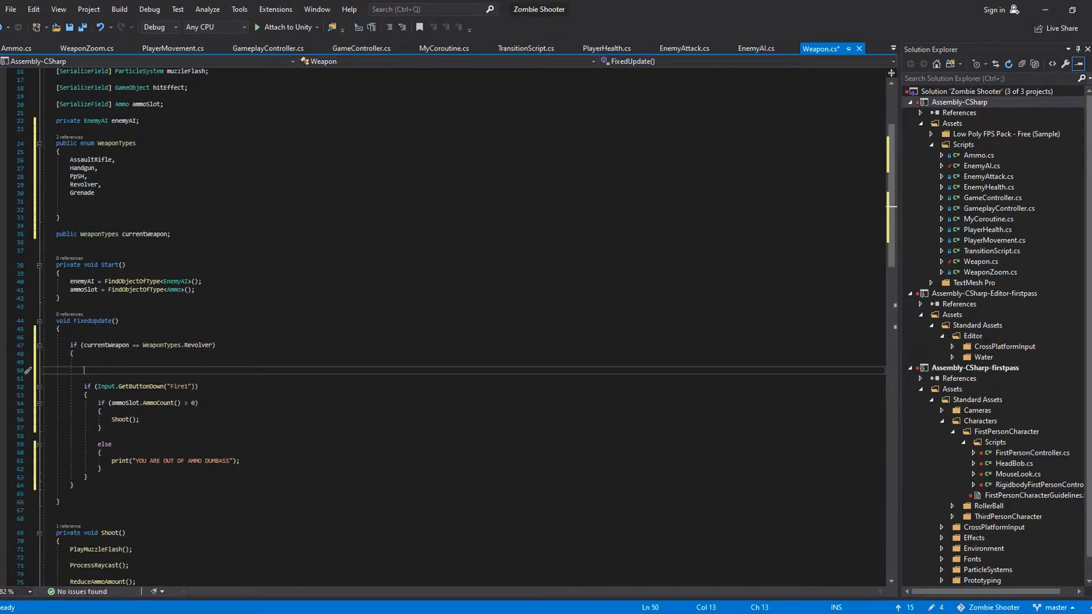
Step: Declare an IEnumerator ReloadSpeed coroutine with a float speed parameter between FixedUpdate() and Shoot()
type("IEnu")
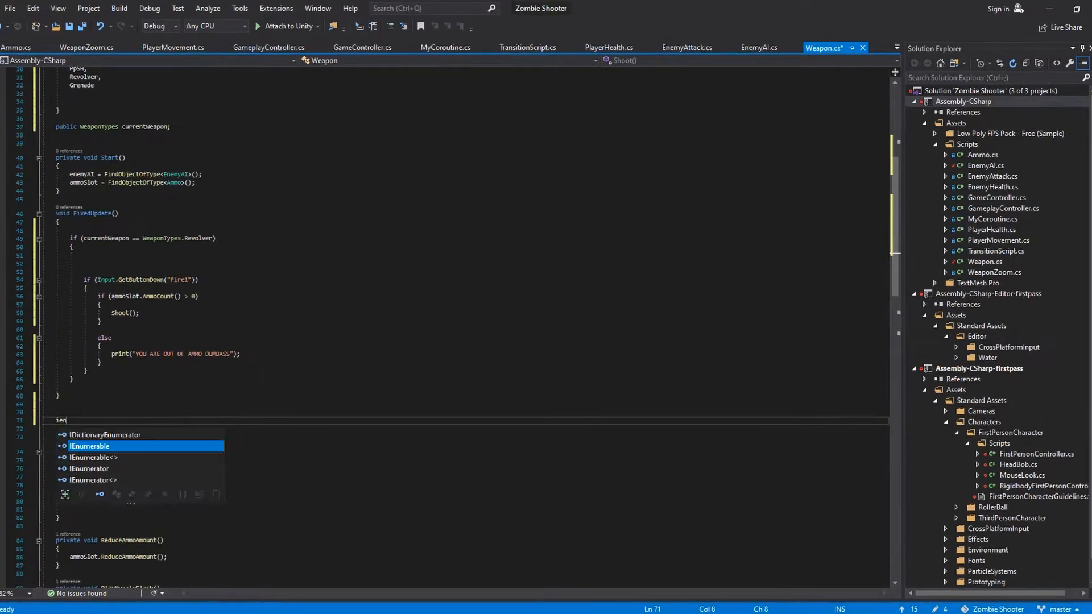
key("Down")
key("Down")
type("merator ")
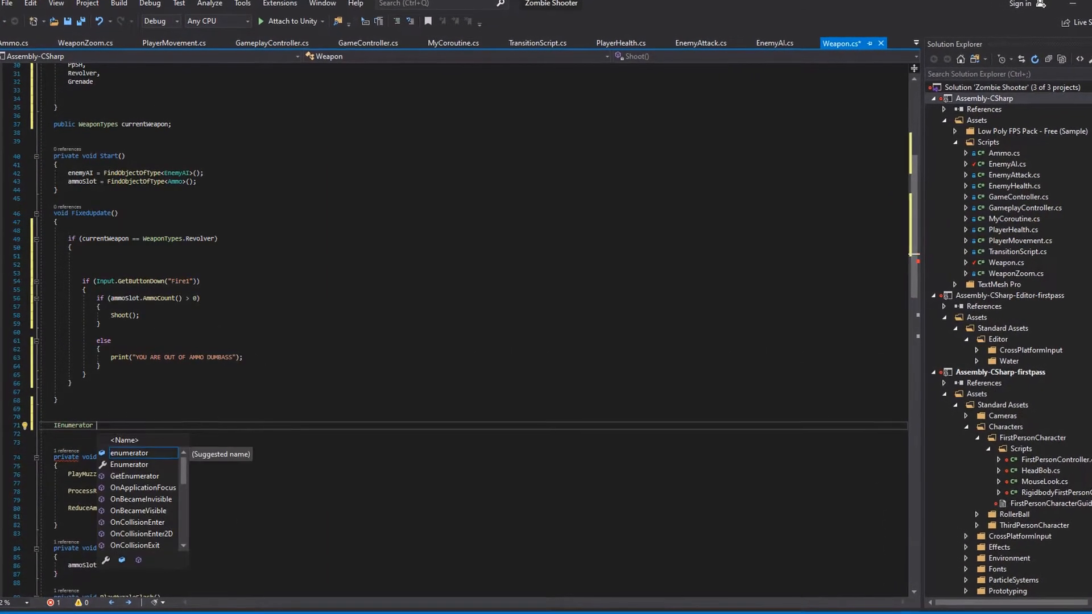
type("ReloadSpeed")
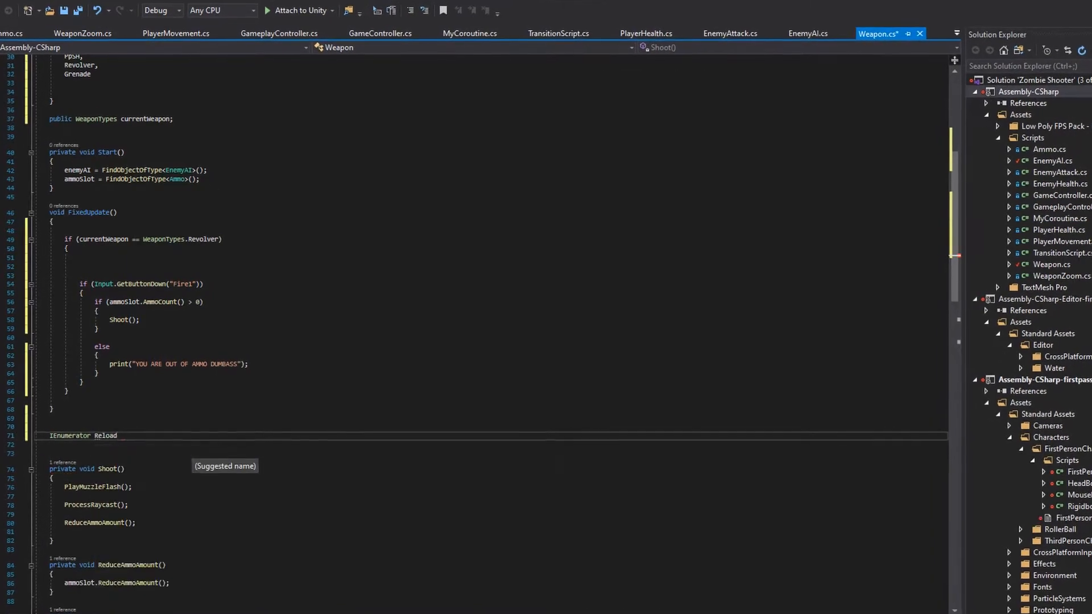
type("(float speed")
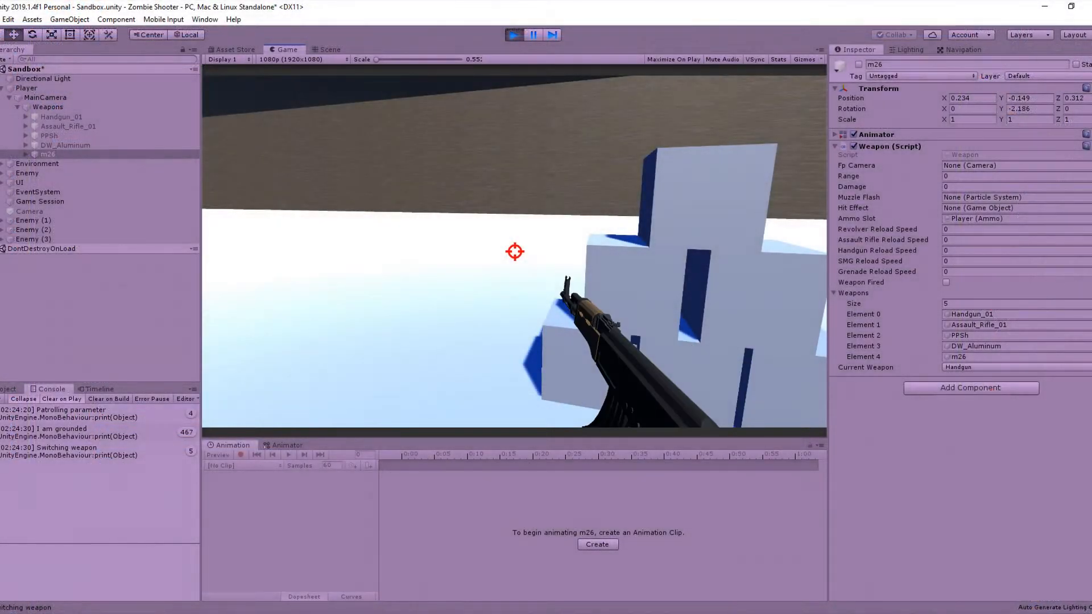
Step: Cycle through the rifle, grenade and handgun in the running game to test weapon switching
scroll(515, 252, "down", 6)
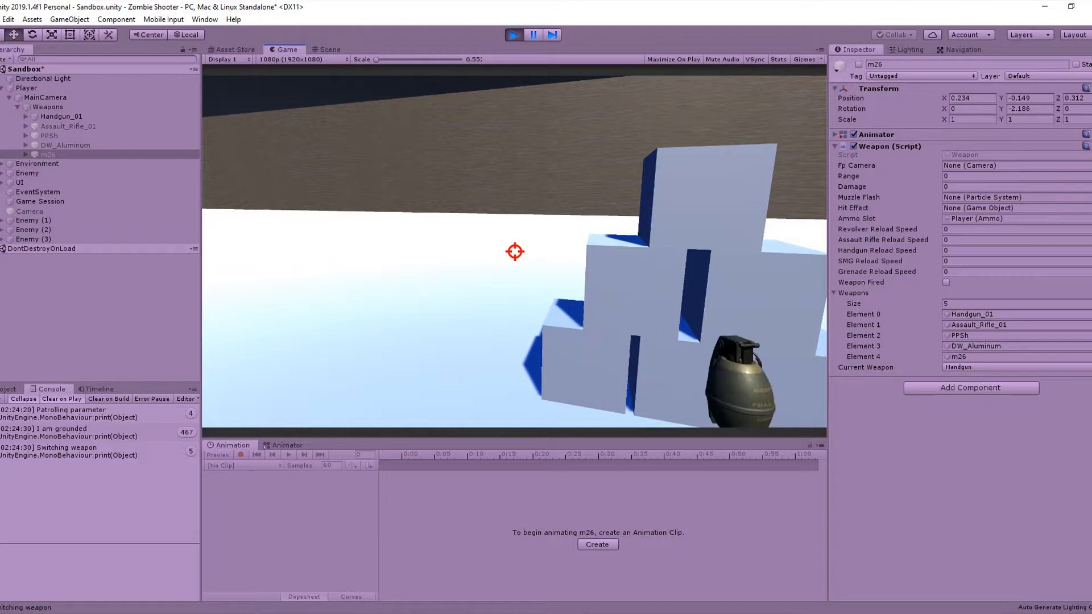
scroll(515, 252, "down", 10)
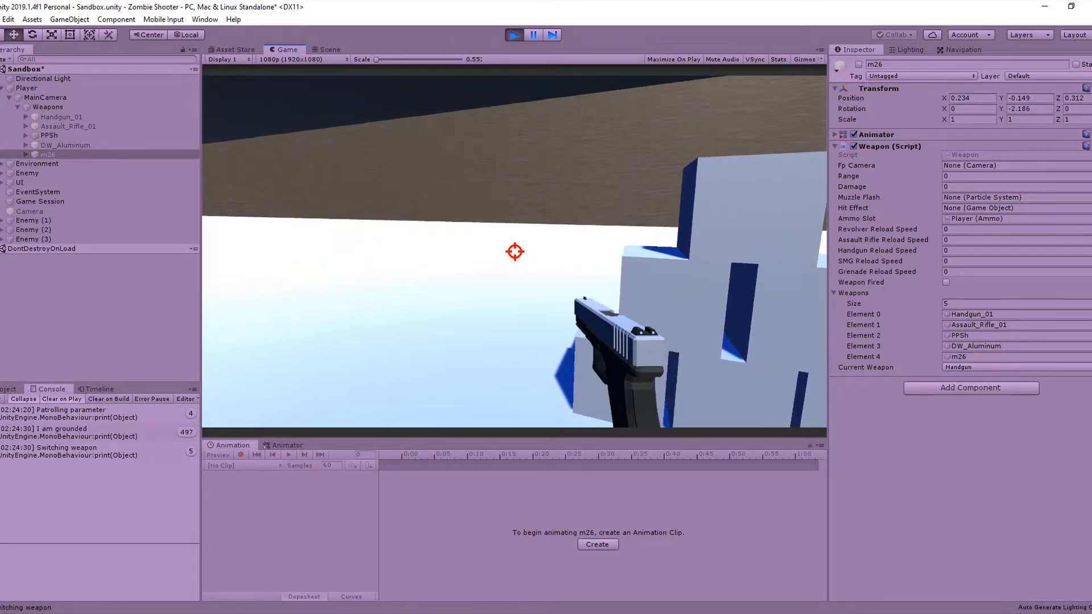
scroll(515, 251, "down", 5)
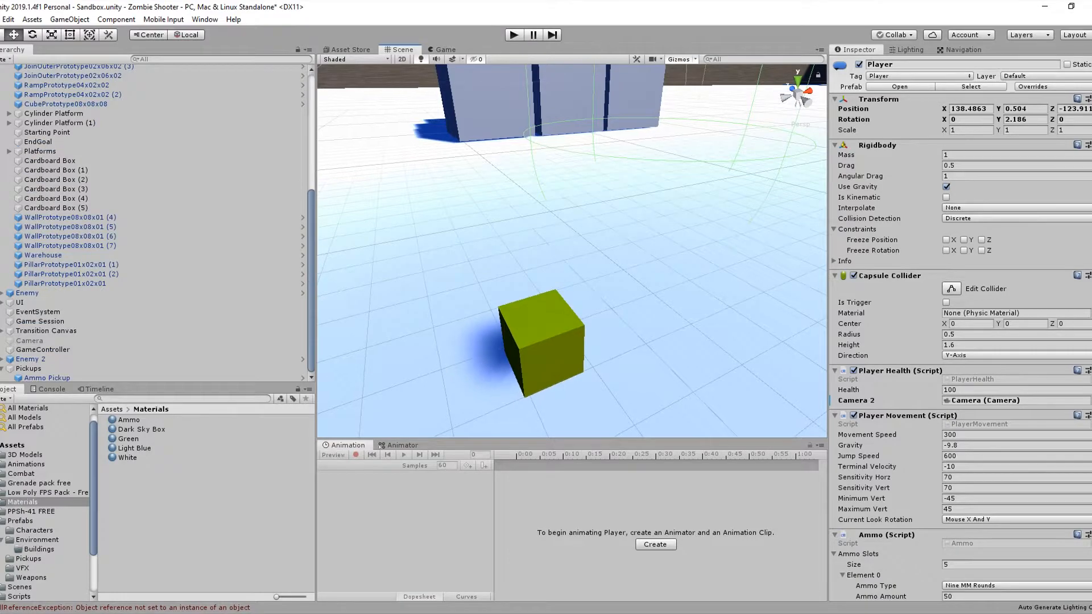
Step: Select the Ammo Pickup cube near the stacked boxes and enlarge it with the Scale tool
scroll(571, 251, "down", 3)
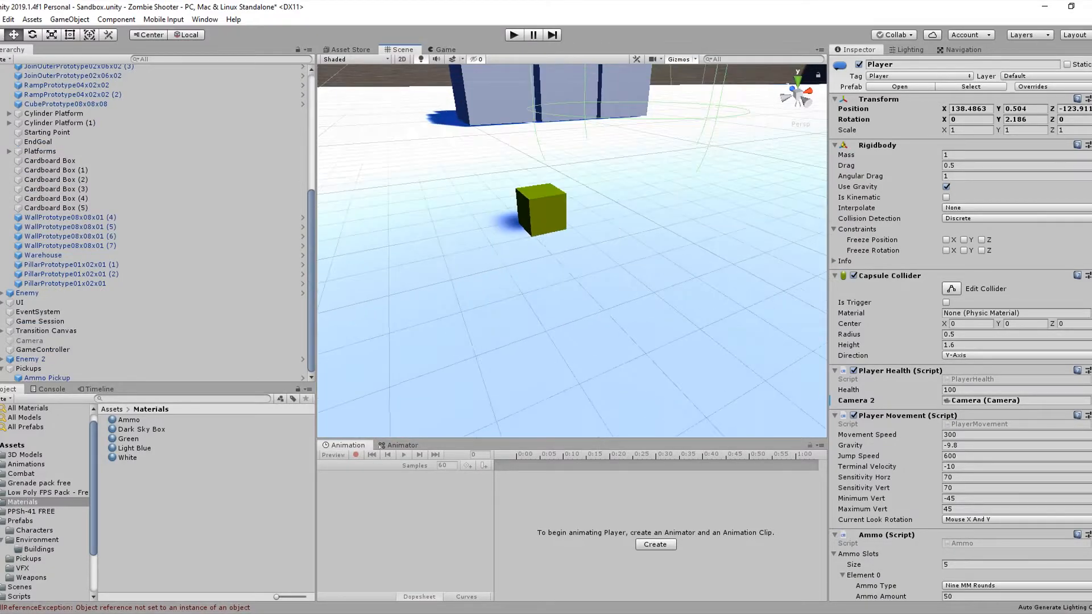
left_click(537, 210)
left_click(571, 250)
left_click(595, 166)
scroll(572, 250, "down", 5)
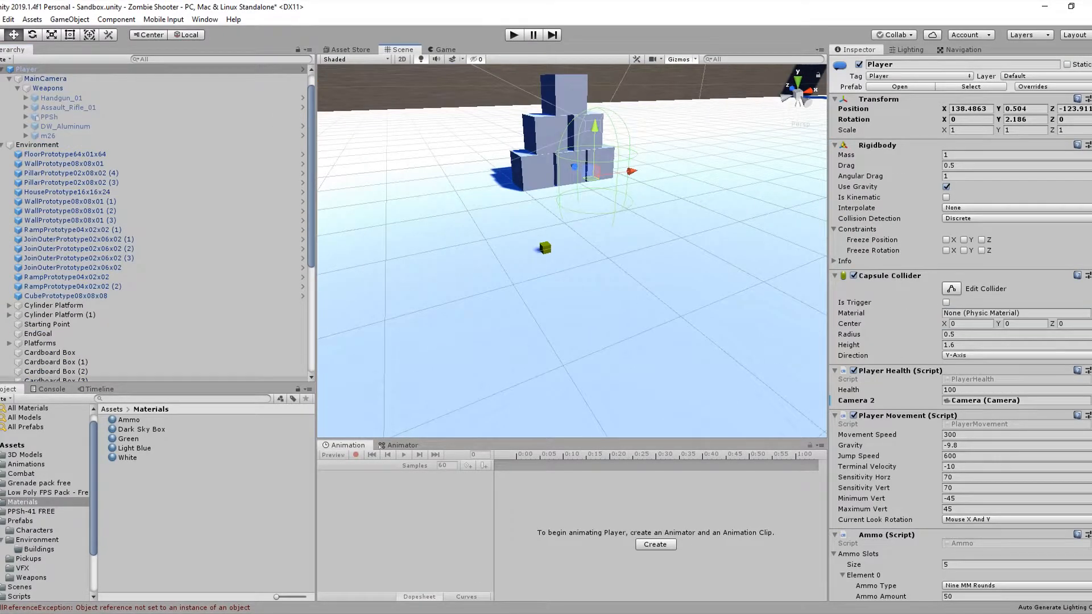
left_click(543, 248)
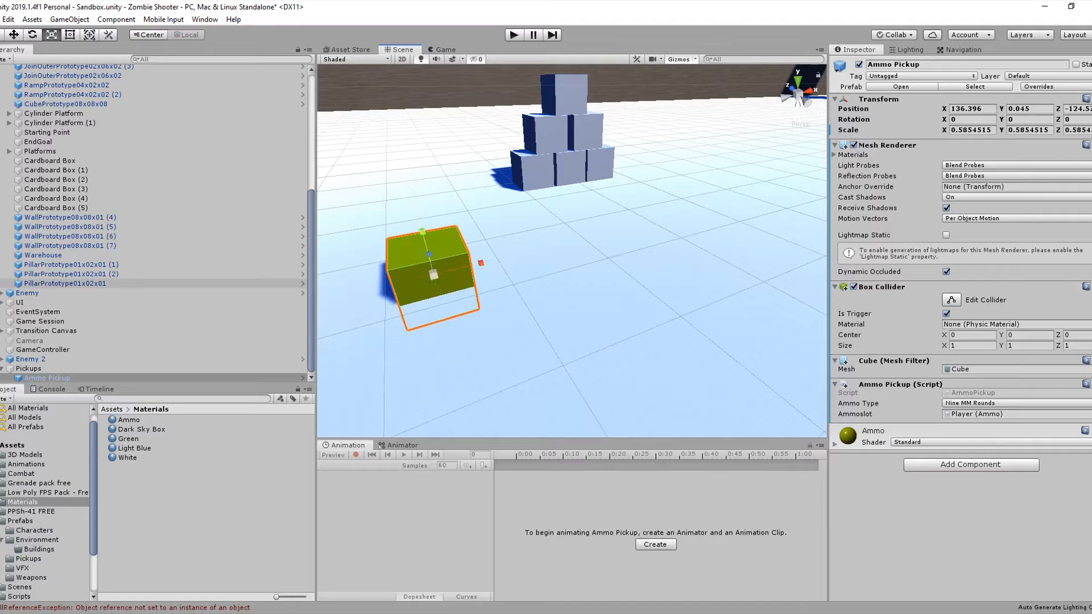
left_click_drag(419, 222, 418, 214)
Step: Select the Player and view it together with the ammo pickup and the stacked boxes
left_click(428, 259)
left_click(428, 259)
left_click(428, 259)
scroll(572, 250, "down", 5)
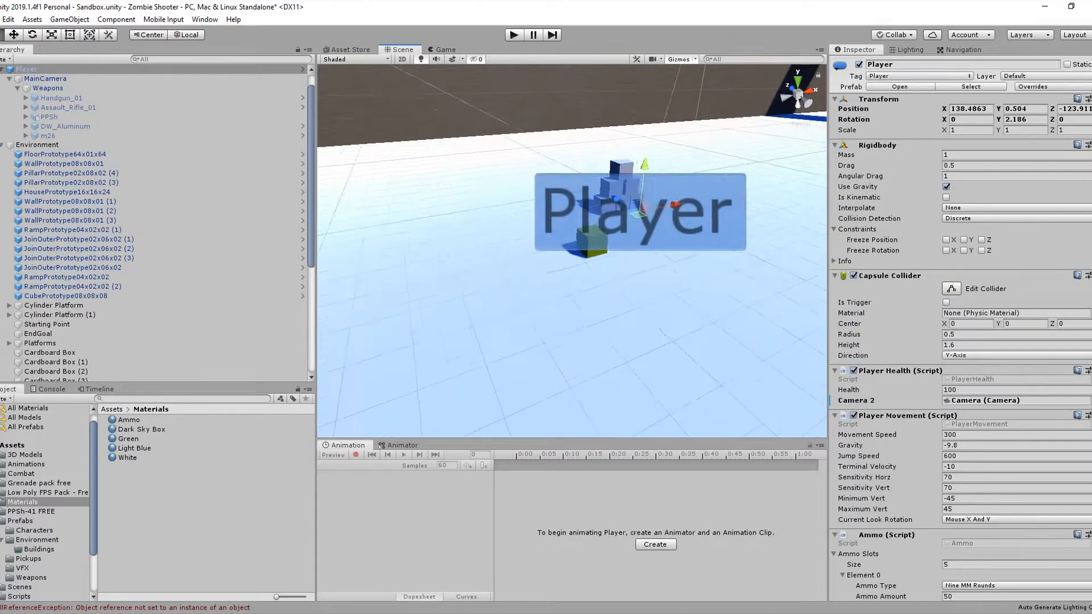
right_click_drag(572, 250, 592, 291)
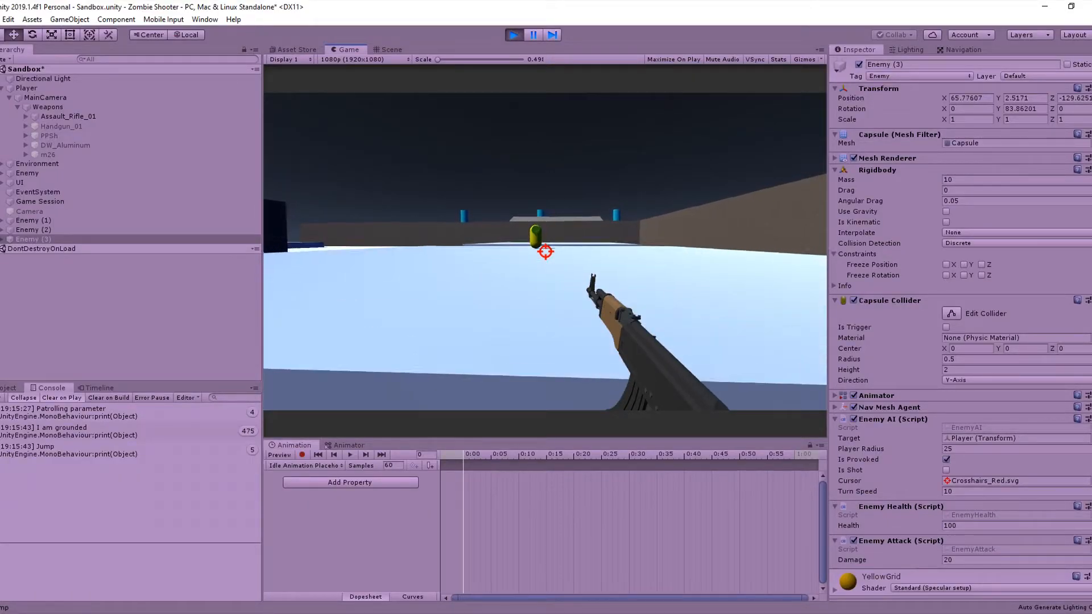
Step: Back the player away from the approaching enemy in the running game to test its chase behaviour
key("s")
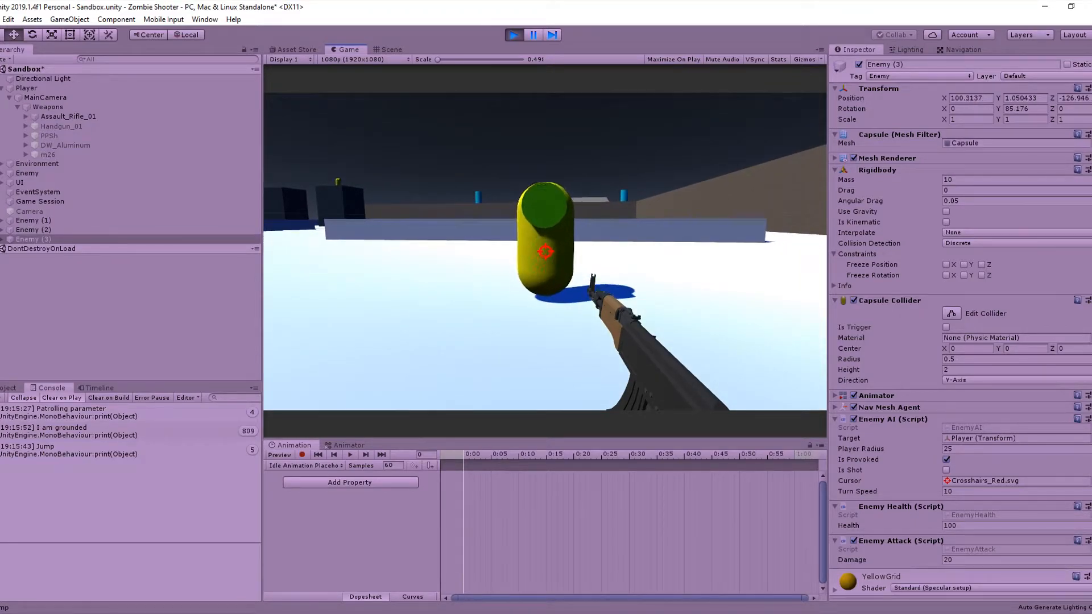
key("s")
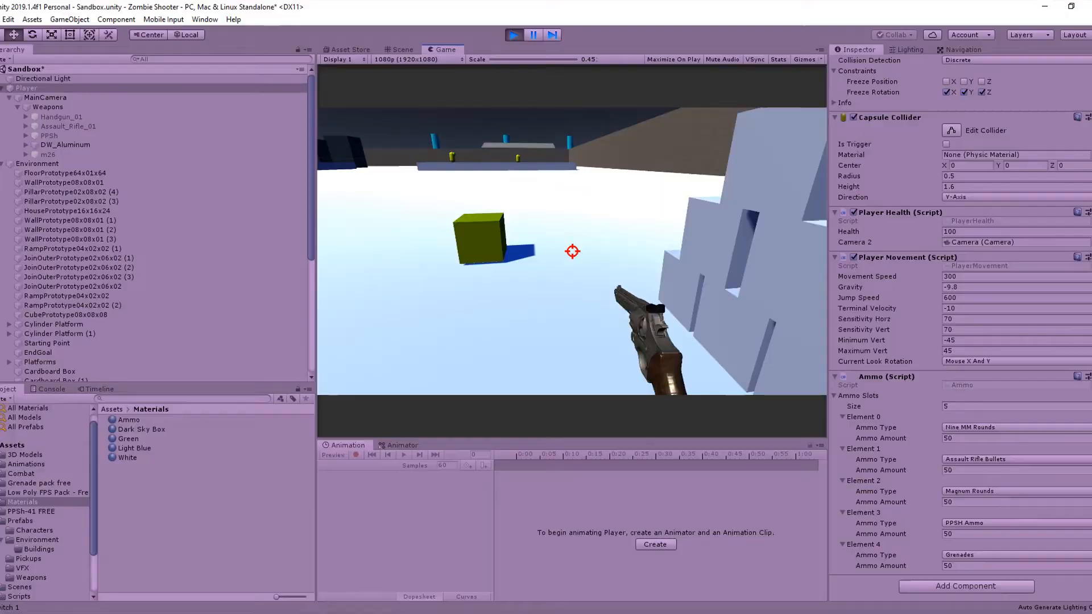
Step: Walk the player through the ammo pickup, switch from the revolver to the handgun, and restart the game
key("w")
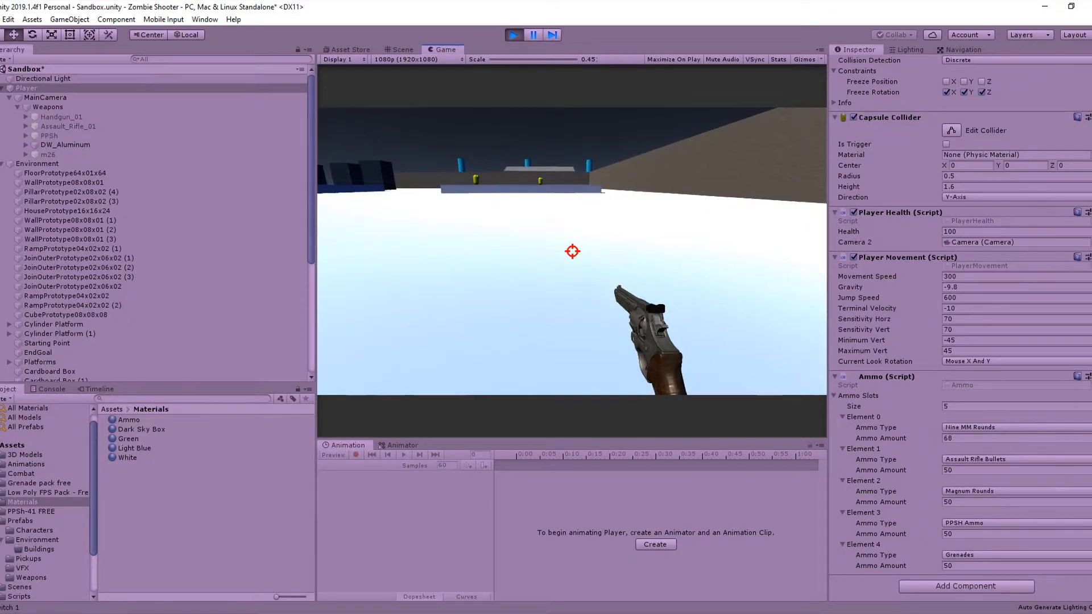
key("s")
key("w")
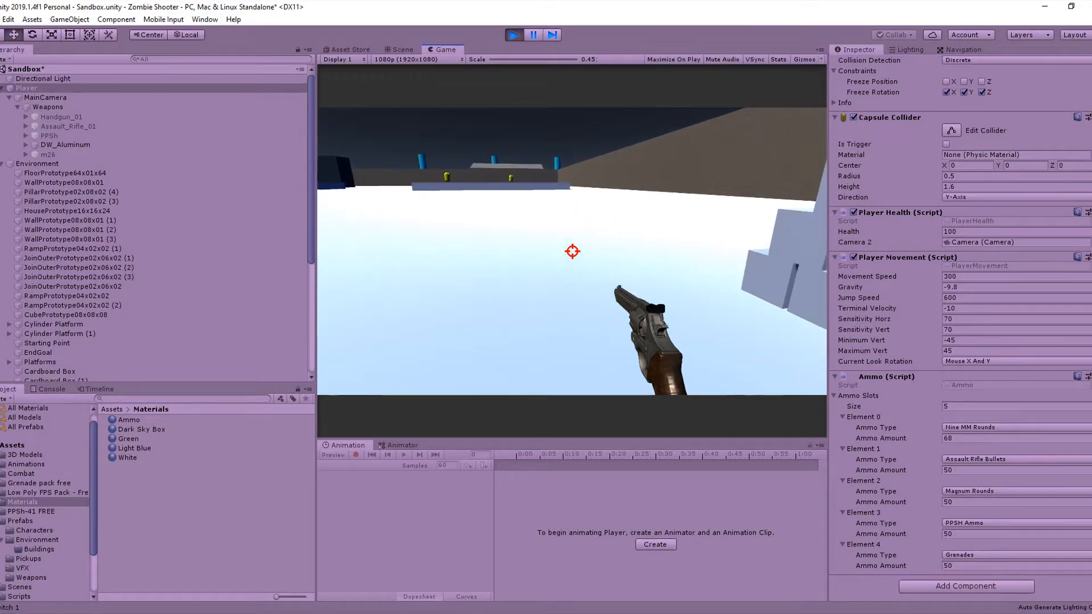
scroll(573, 251, "down", 2)
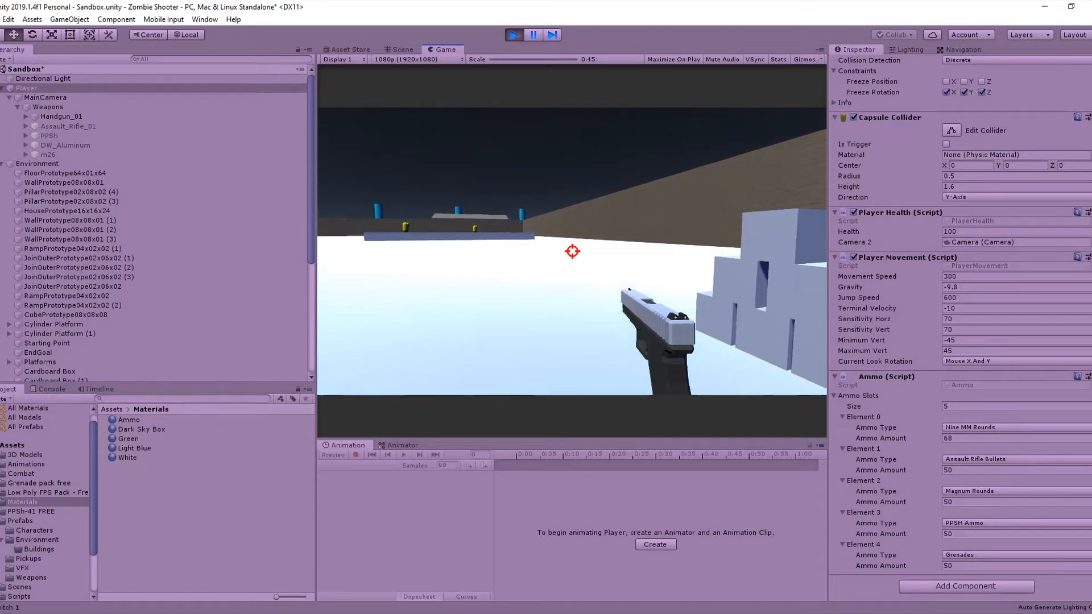
key("ctrl+p")
key("ctrl+p")
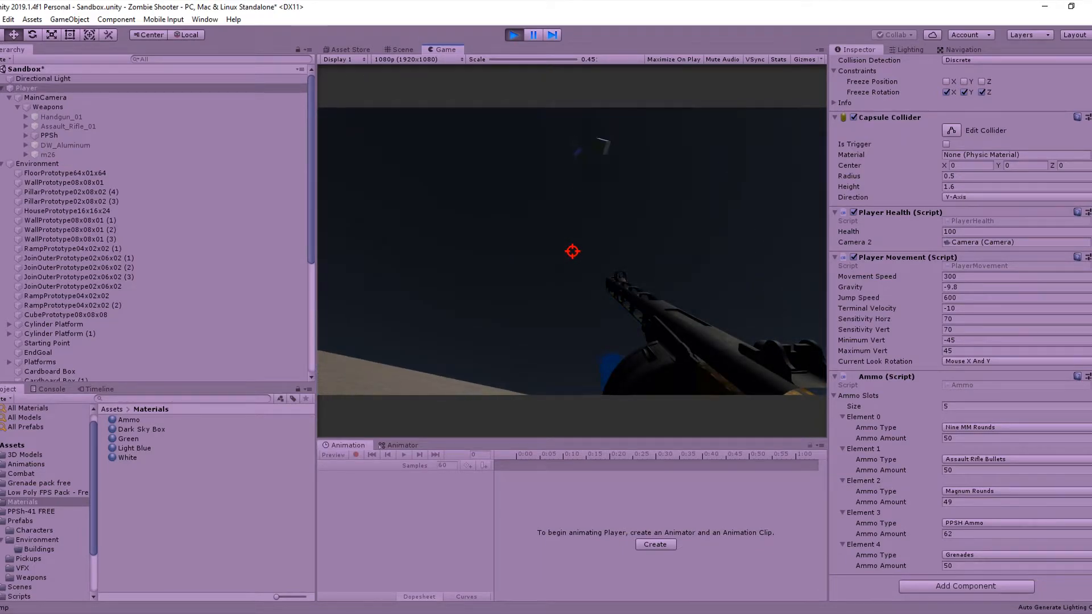
Step: Test firing at enemies in the running game with the PPSh and revolver, switching weapons between shots
left_click(572, 251)
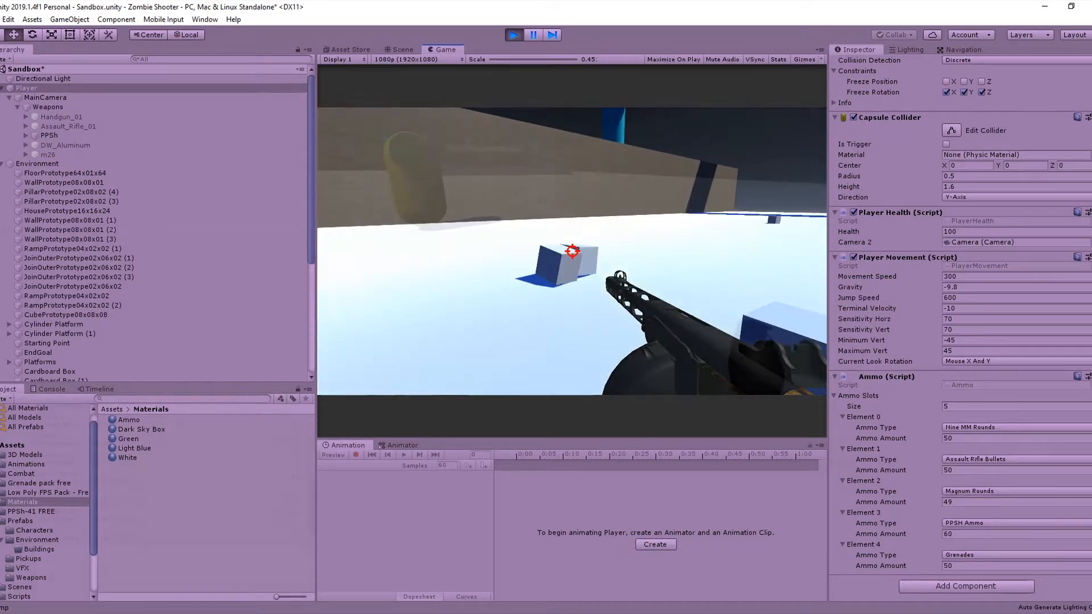
key("1")
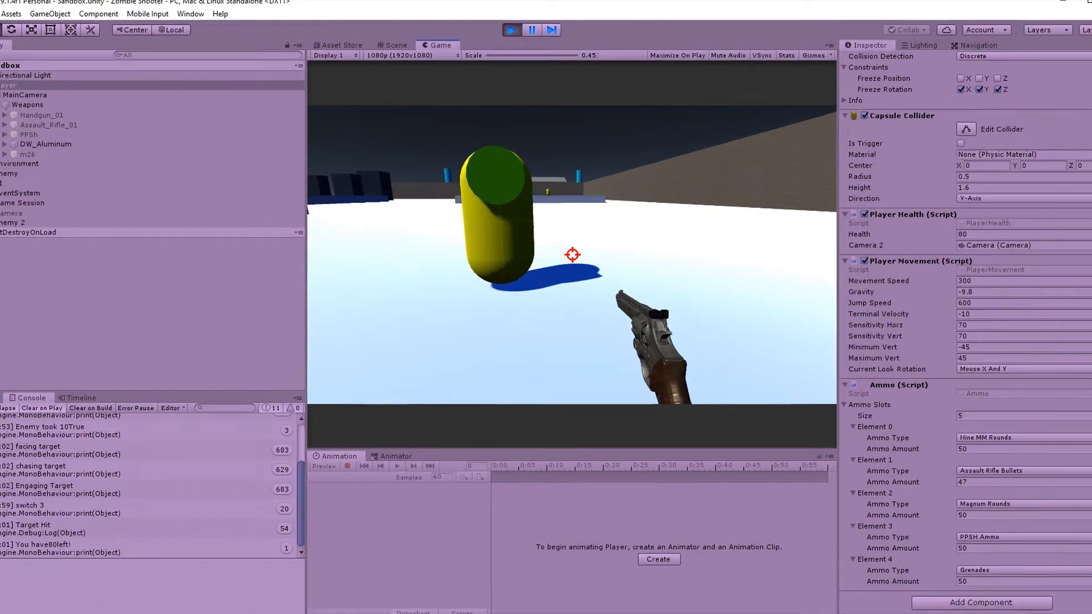
left_click(572, 251)
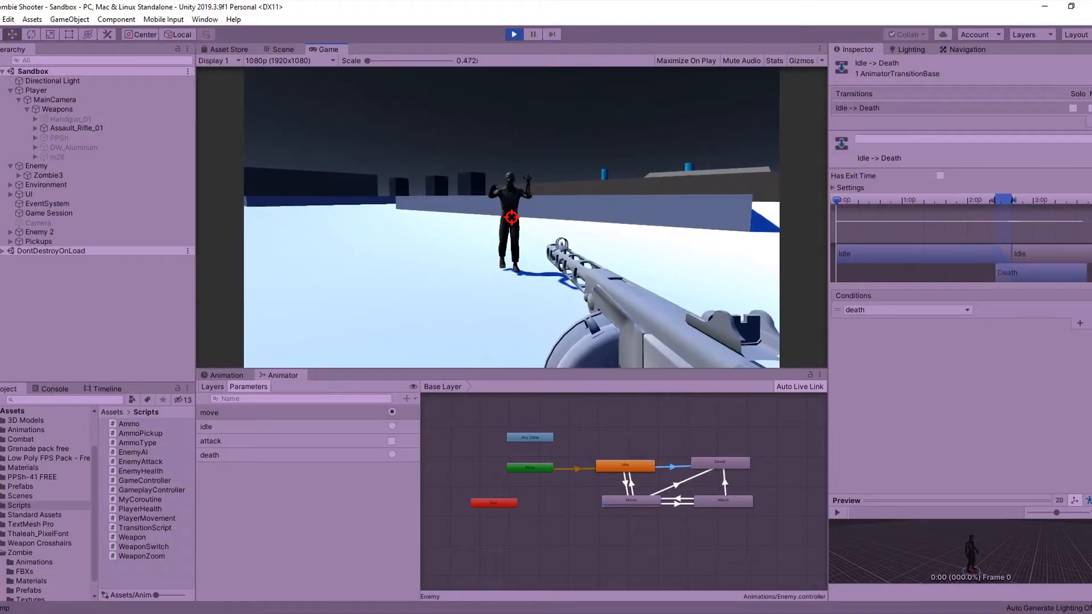
key("4")
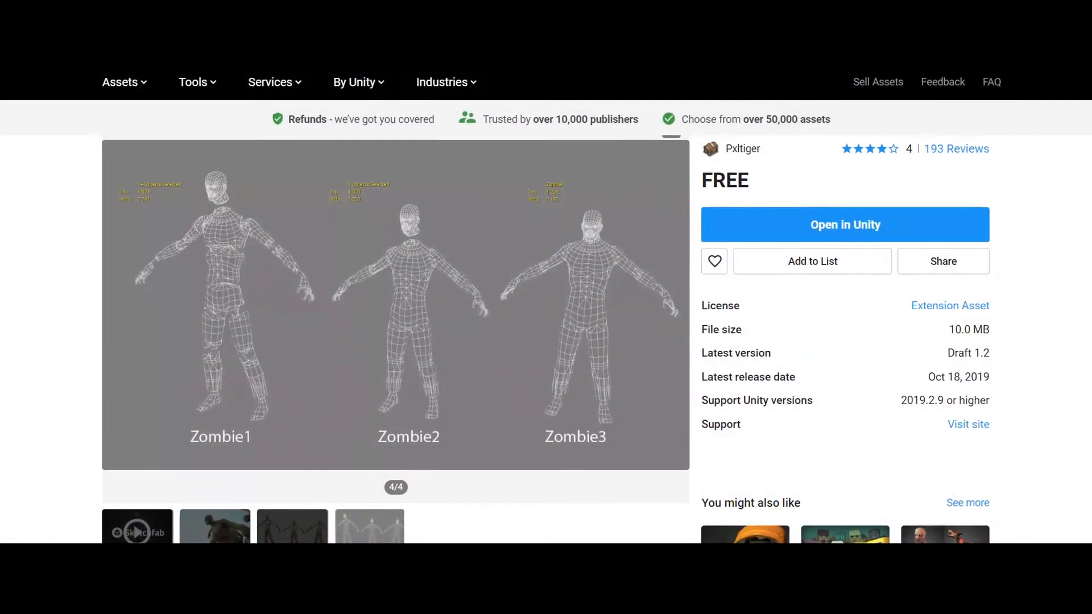
Step: Examine the free Pxltiger zombie asset's page on the Unity Asset Store, including its models and animation list
scroll(546, 335, "down", 6)
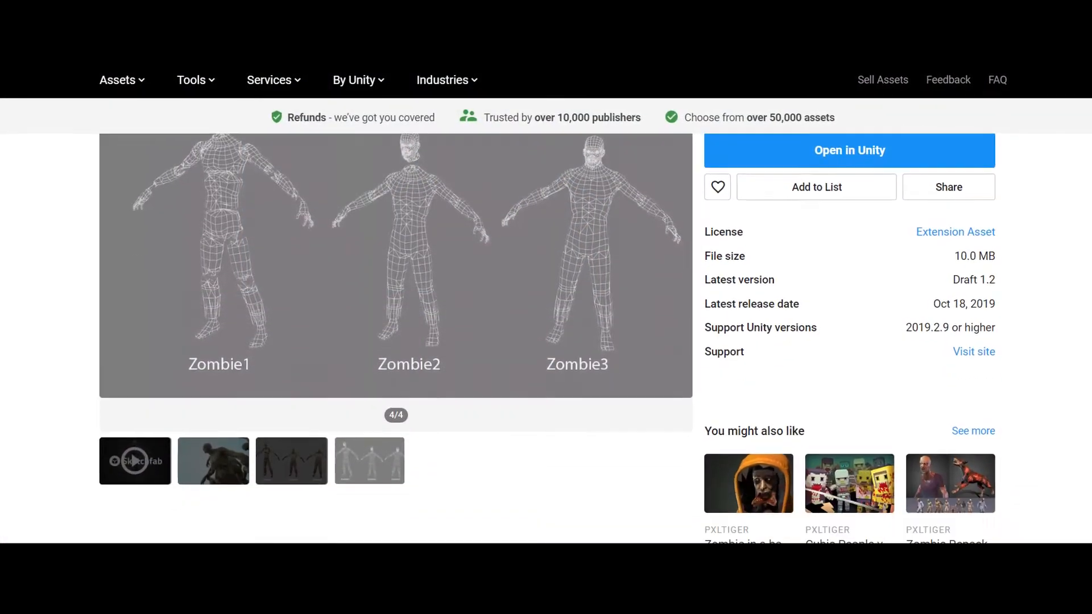
scroll(546, 307, "down", 5)
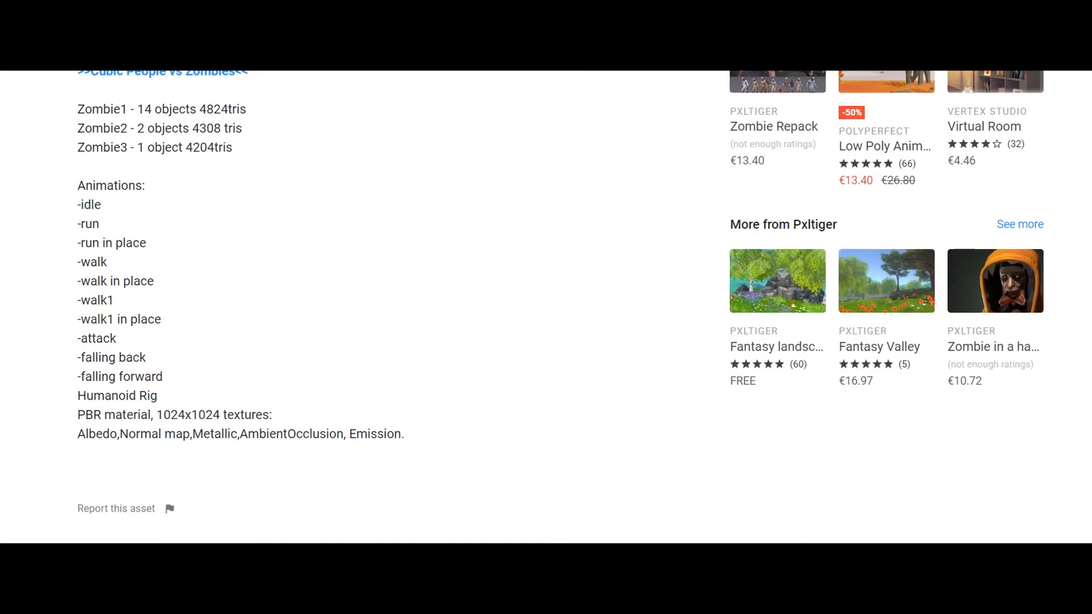
scroll(546, 307, "up", 10)
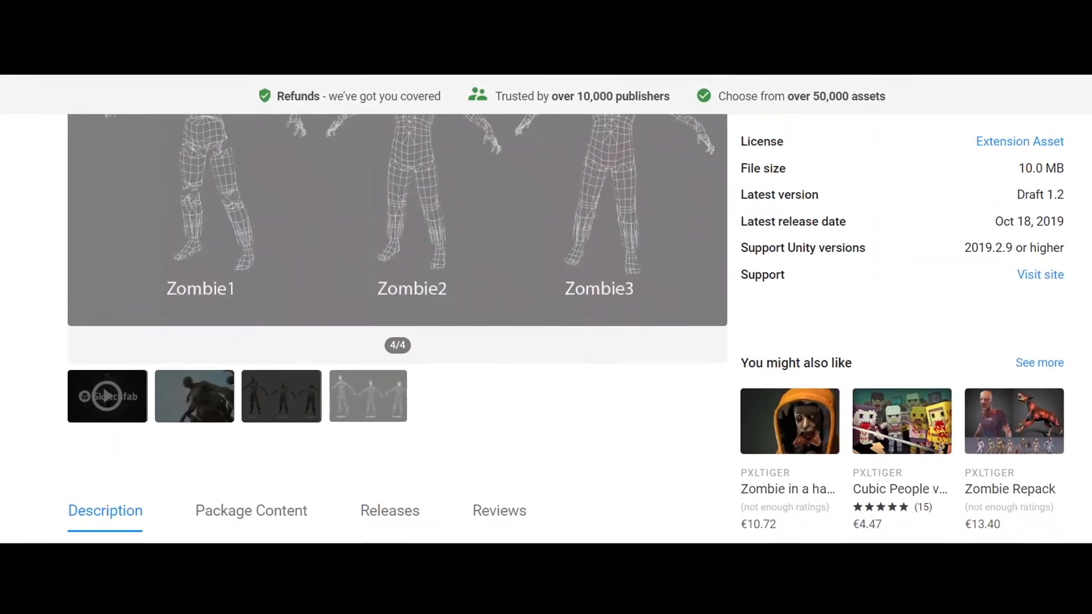
scroll(547, 308, "up", 3)
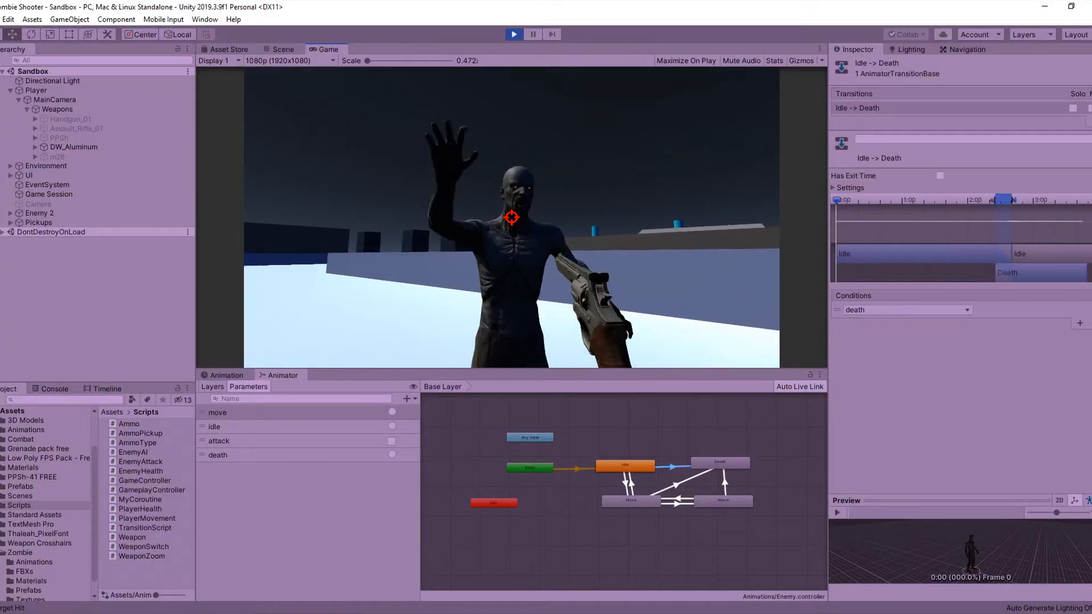
Step: Fire the revolver at the zombie standing in front of the player in the running game
left_click(513, 217)
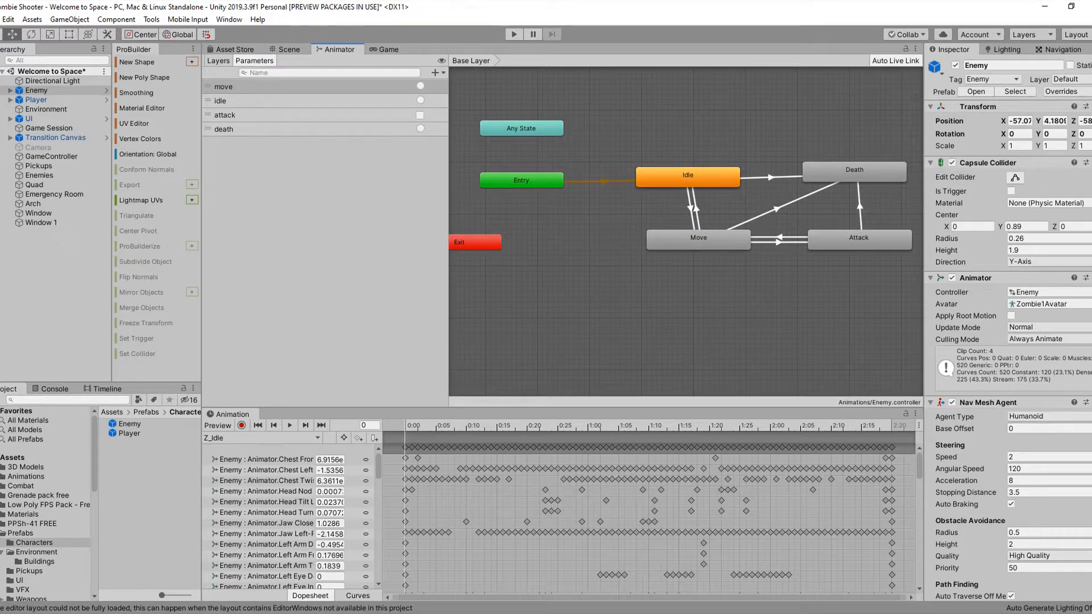
Step: Examine the Idle, Death and Attack states and their motion clips in the enemy's Animator controller
double_click(688, 177)
double_click(854, 172)
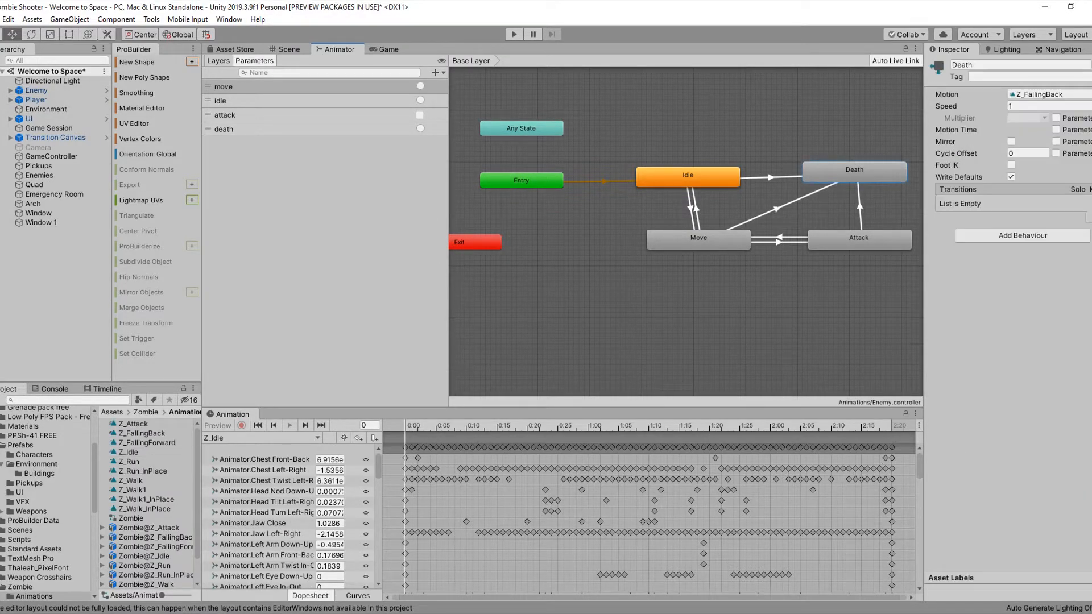
double_click(859, 239)
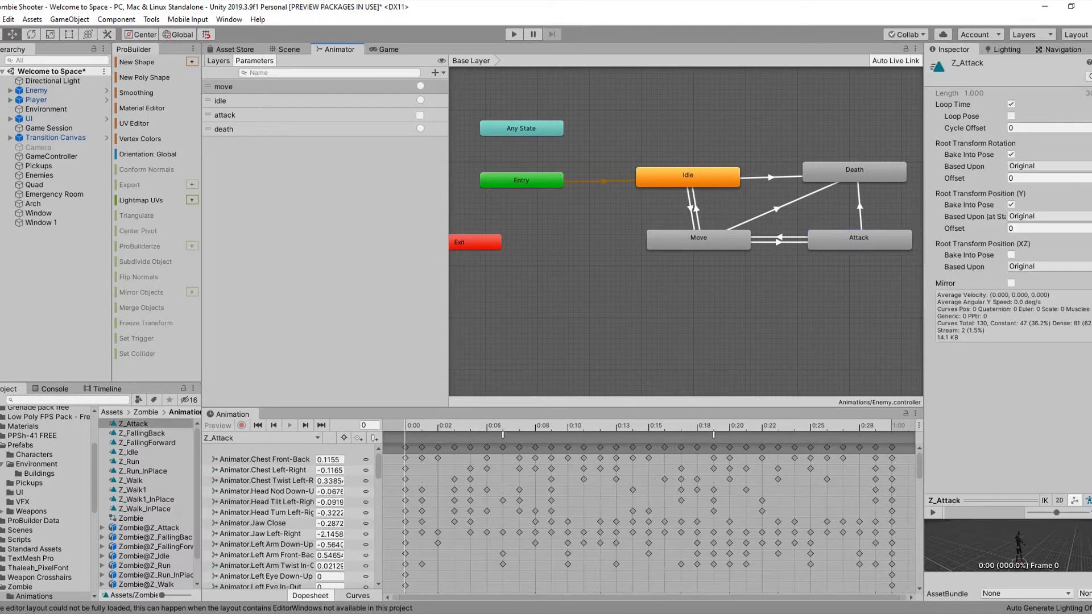
scroll(499, 307, "down", 1)
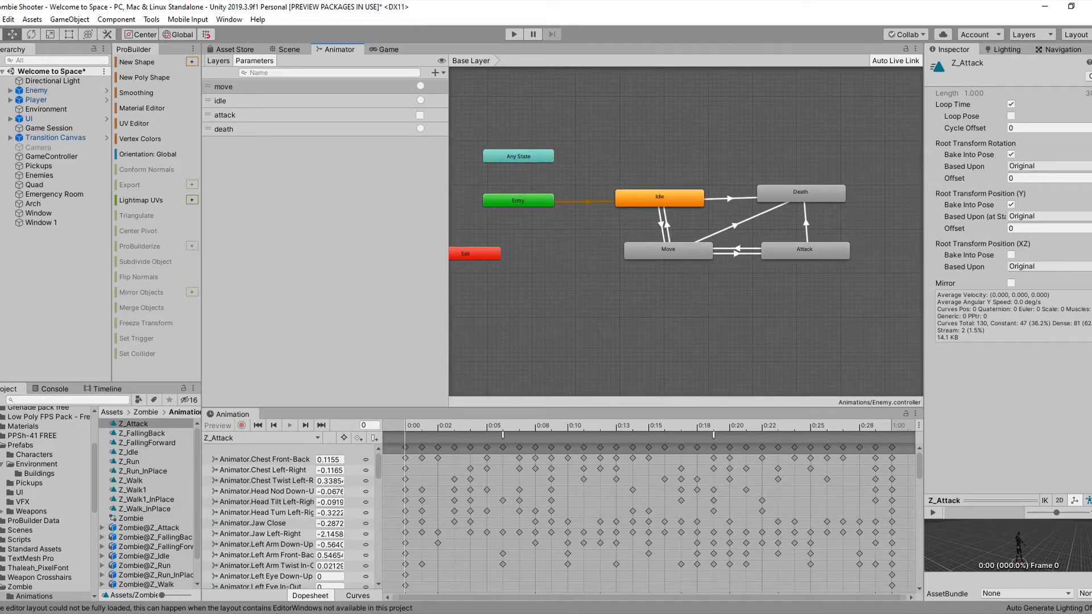
left_click_drag(449, 302, 413, 302)
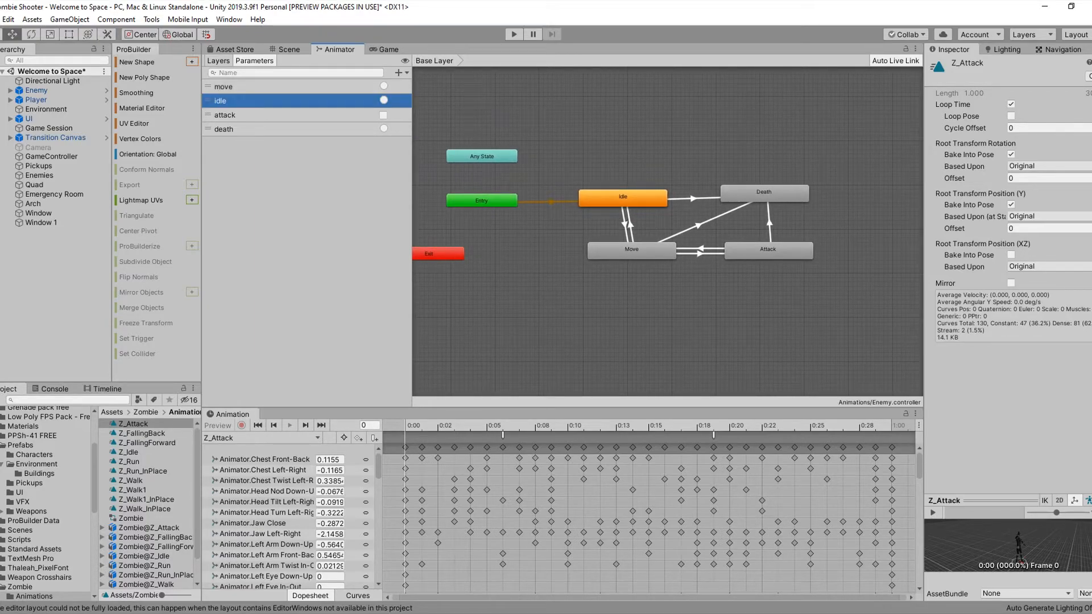
middle_click_drag(512, 307, 534, 305)
middle_click_drag(535, 305, 545, 306)
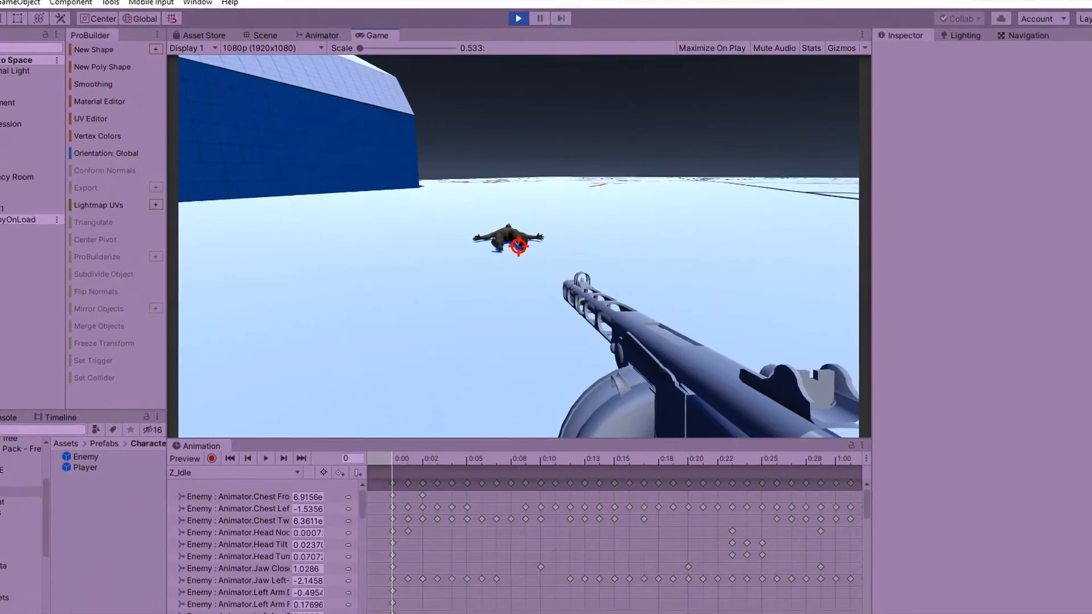
Step: Walk the player around the fallen zombie in the running game, switch to the assault rifle, and stop the game
key("w")
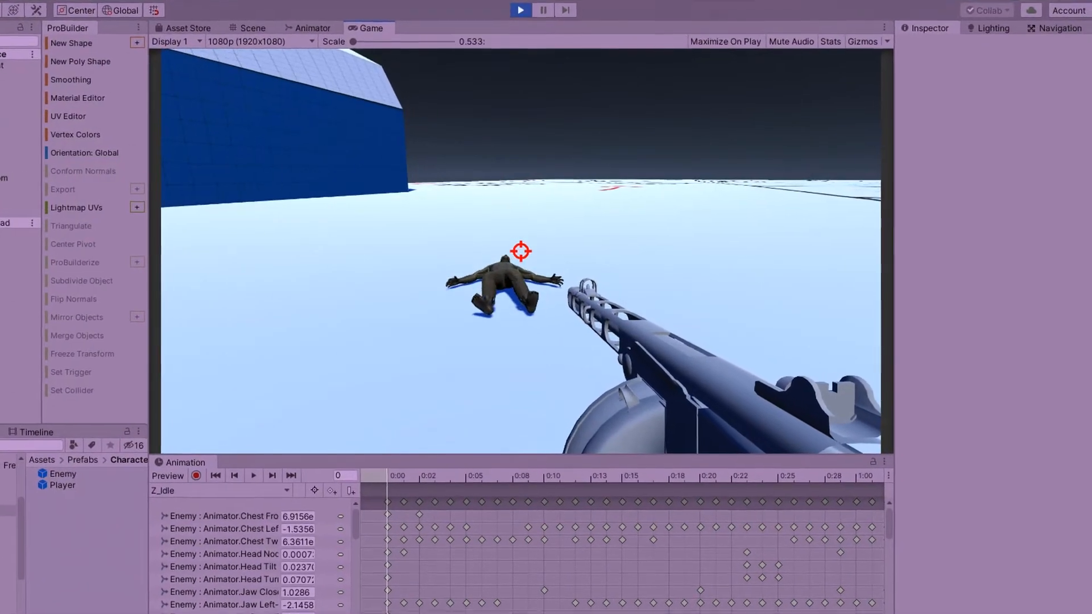
key("s")
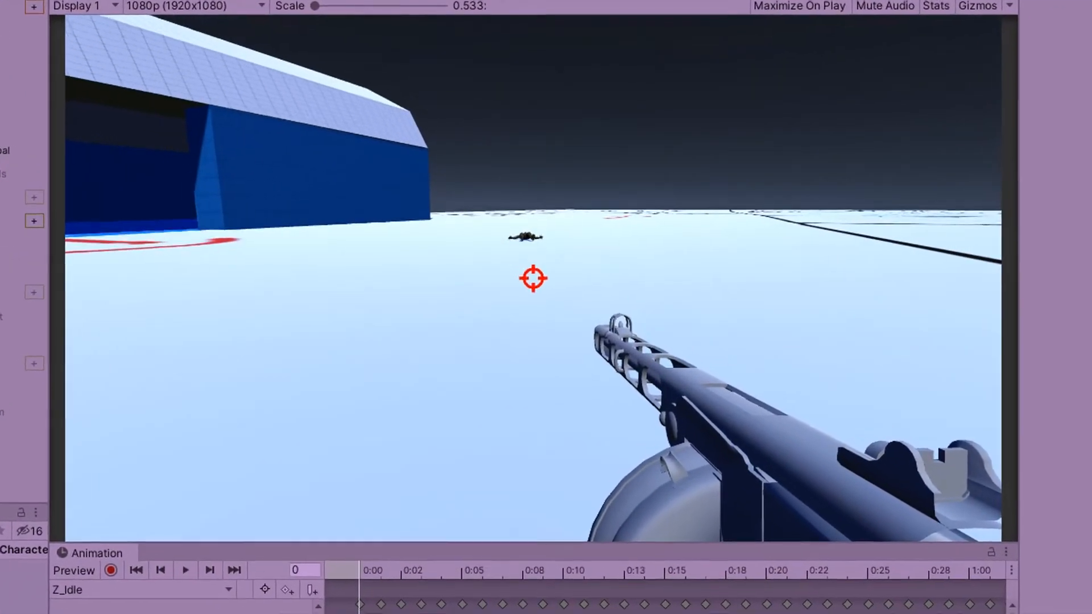
key("w")
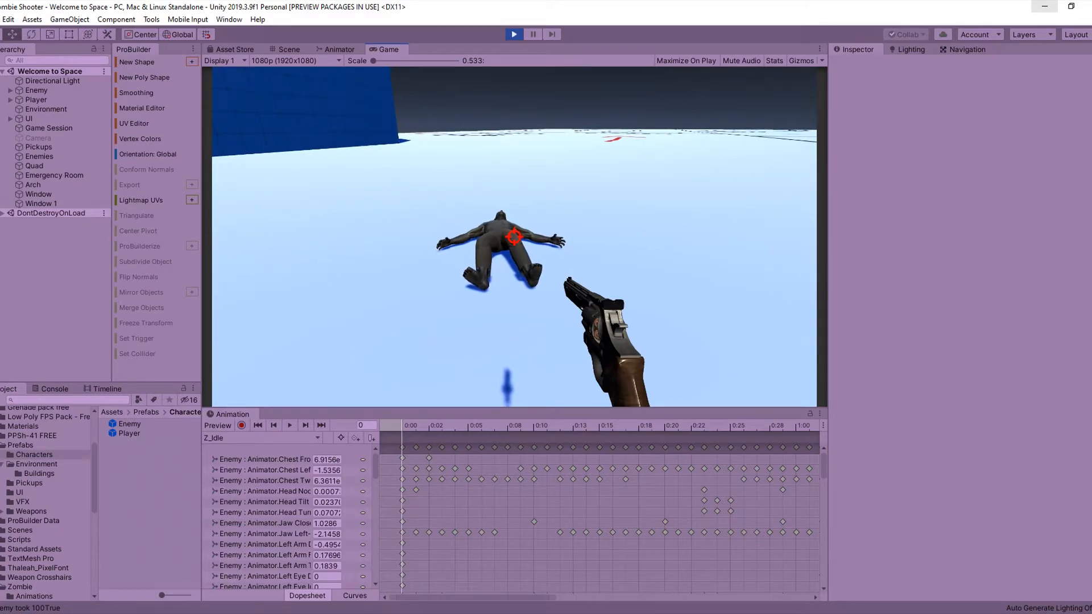
key("w")
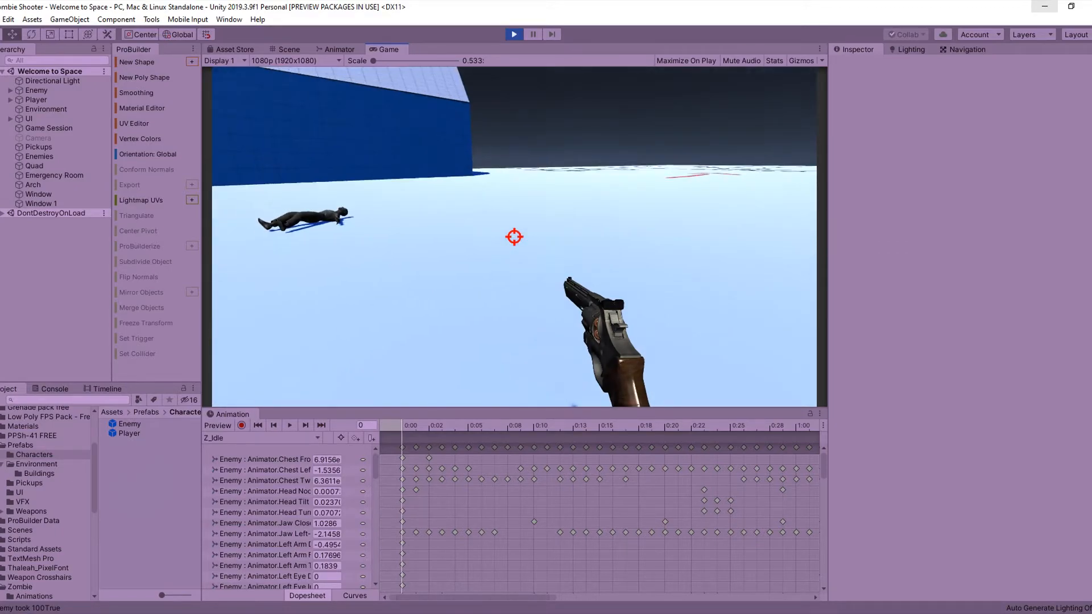
key("2")
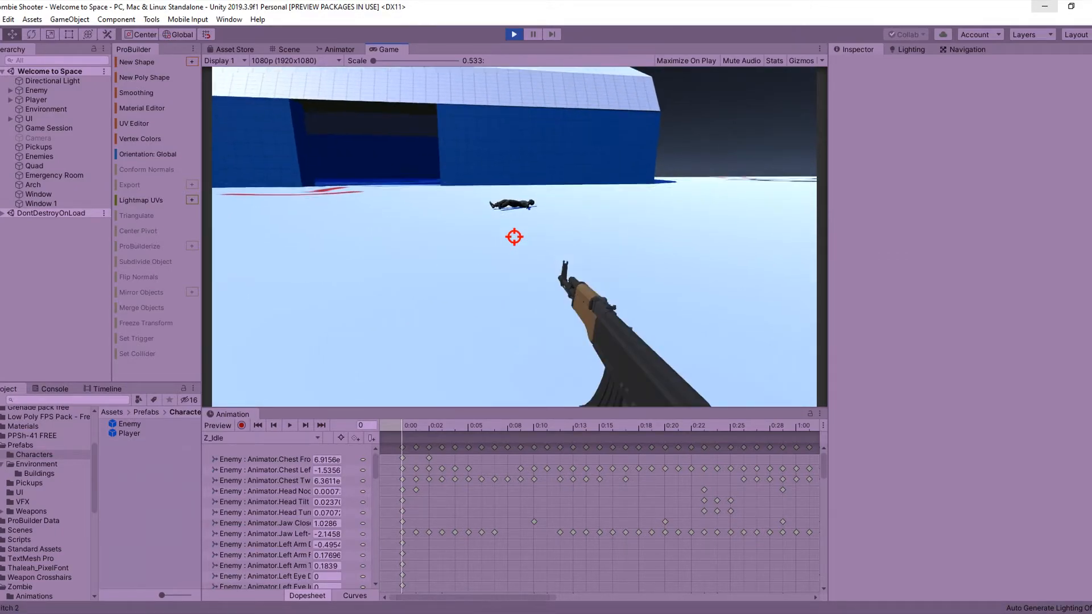
key("w")
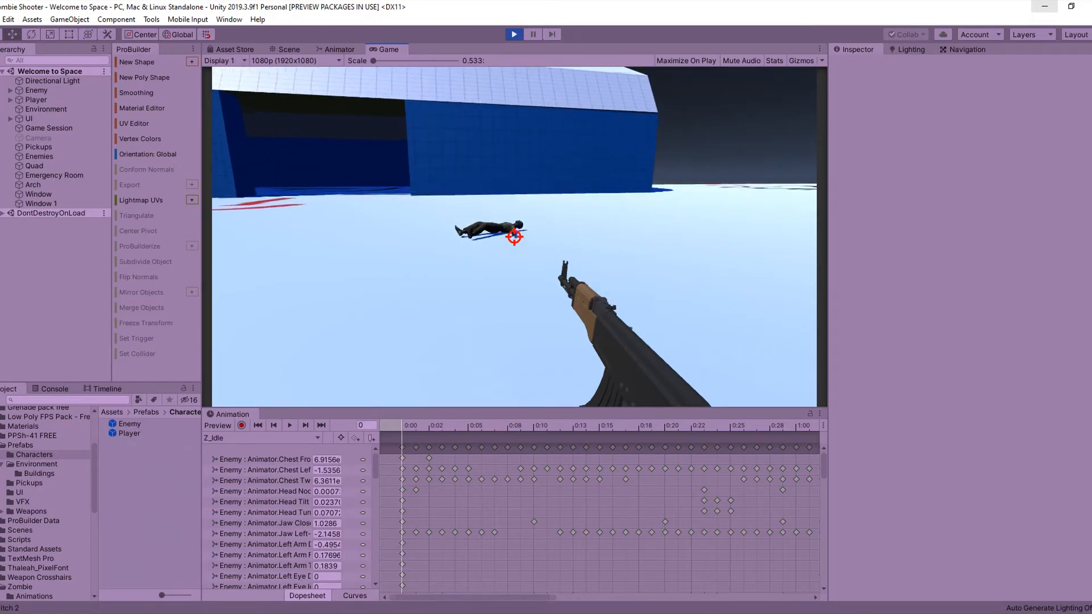
key("ctrl+p")
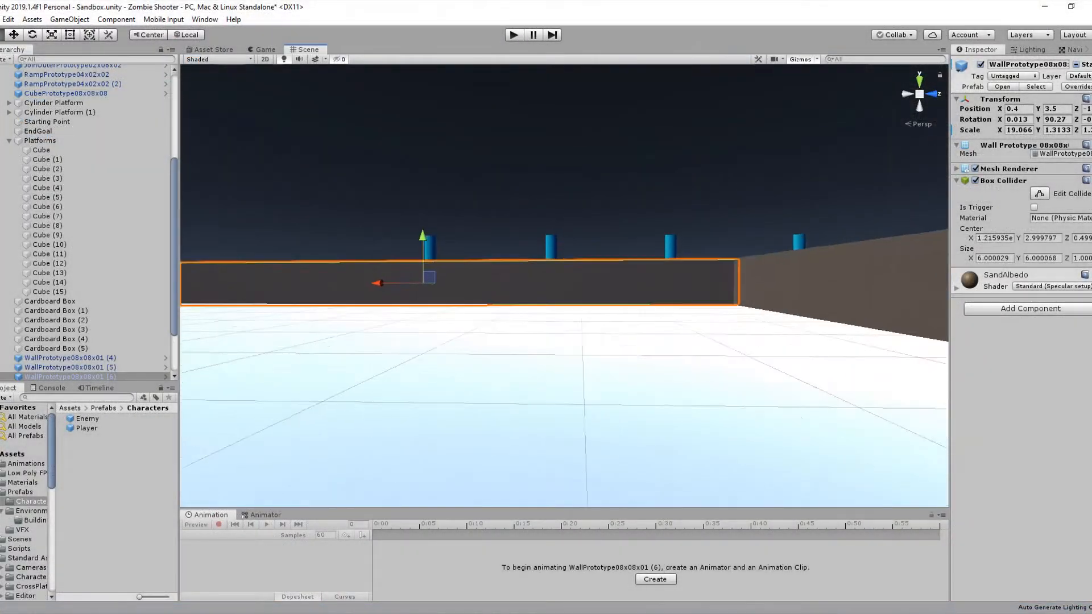
Step: Scale the selected wall in the Sandbox scene to a height factor of about 1.36
left_click(682, 387)
left_click(398, 341)
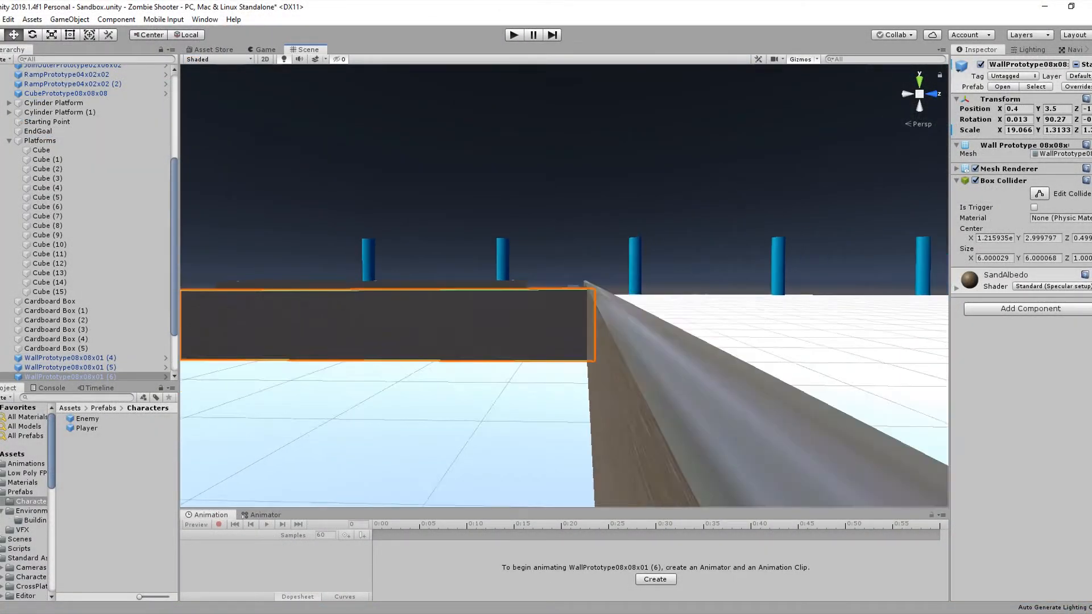
left_click_drag(352, 201, 352, 198)
scroll(564, 285, "down", 5)
middle_click_drag(352, 198, 211, 242)
scroll(565, 286, "up", 10)
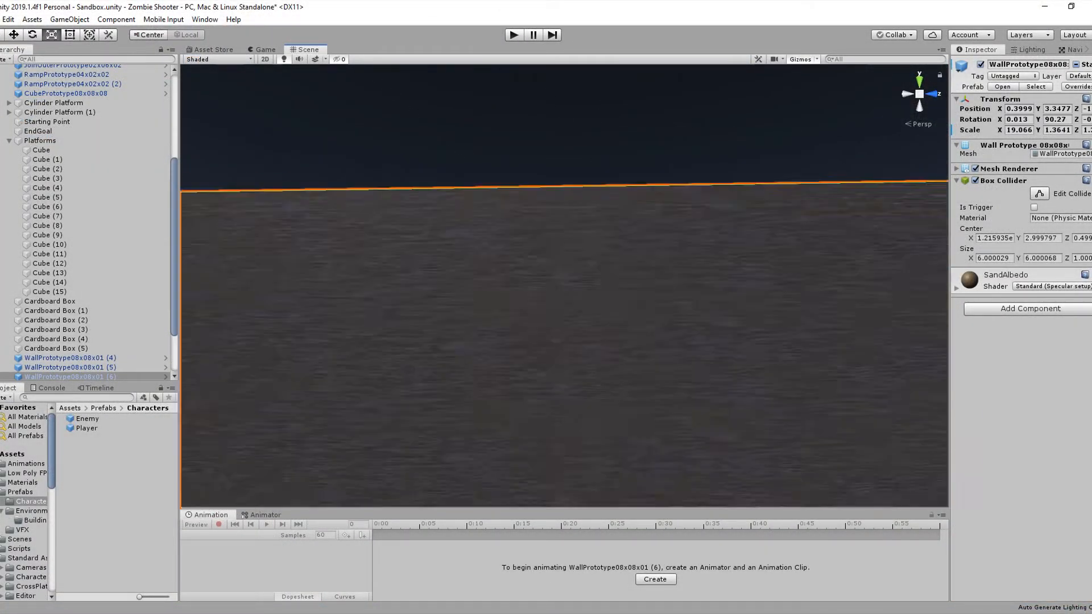
scroll(565, 285, "down", 10)
Step: Adjust the wall's vertical position and check its base against the floor
key("w")
scroll(256, 262, "down", 2)
left_click_drag(266, 256, 266, 254)
scroll(266, 254, "up", 1)
scroll(281, 199, "up", 8)
middle_click_drag(266, 254, 279, 227)
scroll(279, 227, "up", 3)
left_click(278, 341)
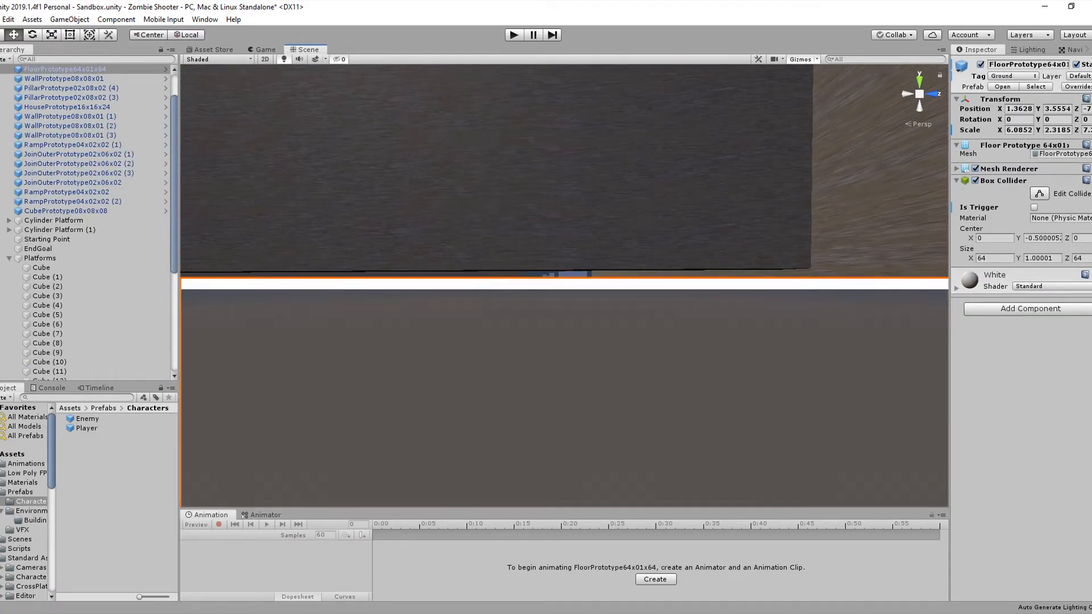
left_click(278, 227)
scroll(278, 226, "down", 8)
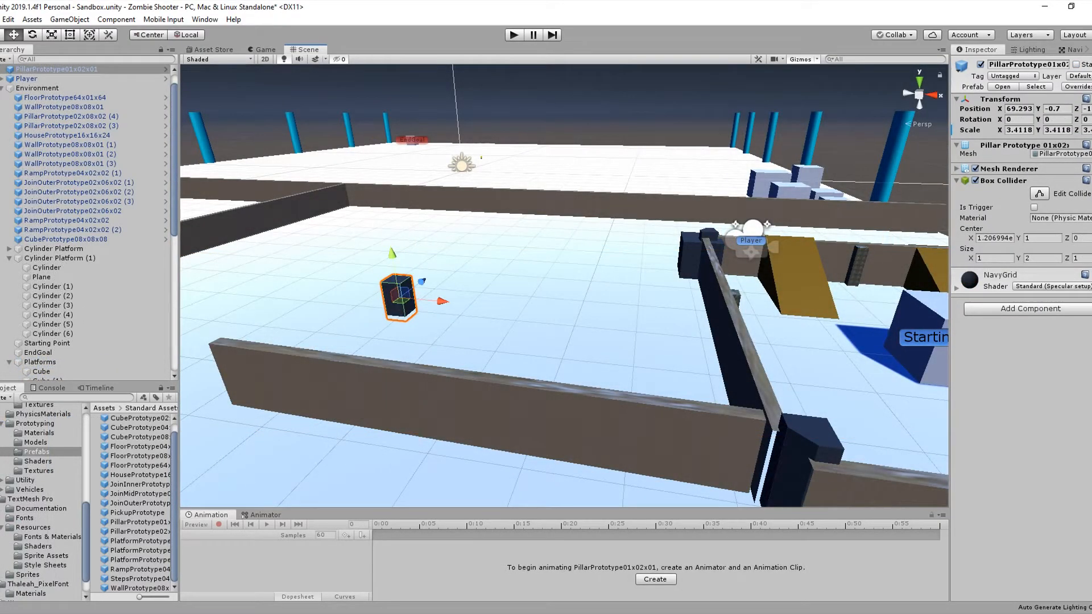
Step: Duplicate the pillar twice in a row, scaling the copies to about 4.57 at X 58.1 and 6.39 at X 45
key("ctrl+d")
left_click_drag(443, 302, 389, 296)
key("ctrl+d")
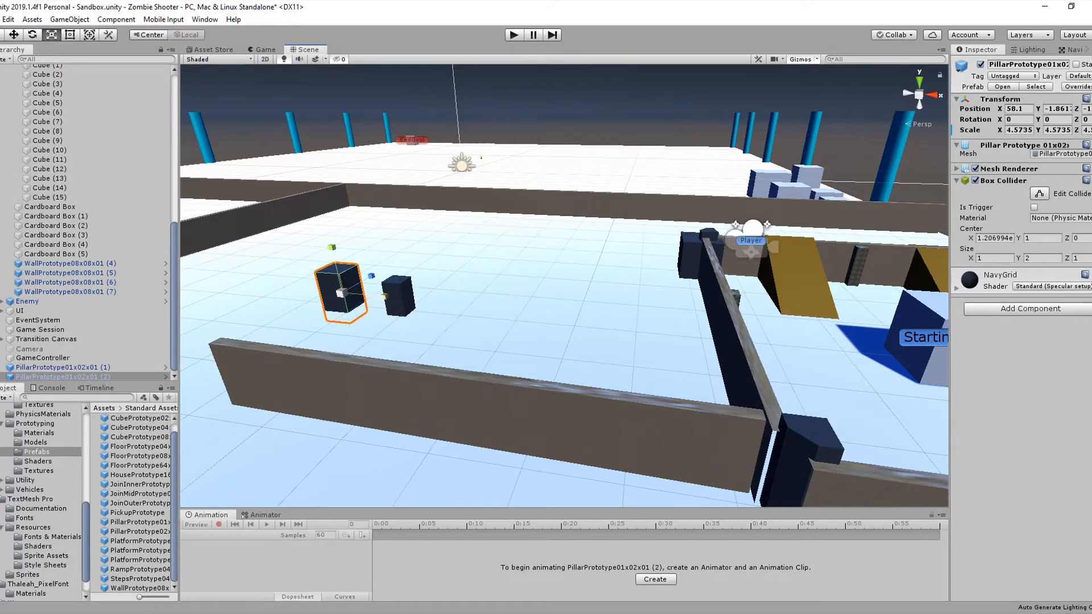
left_click_drag(279, 287, 307, 279)
middle_click_drag(307, 278, 473, 322)
scroll(473, 323, "down", 3)
left_click_drag(472, 323, 270, 350, "alt")
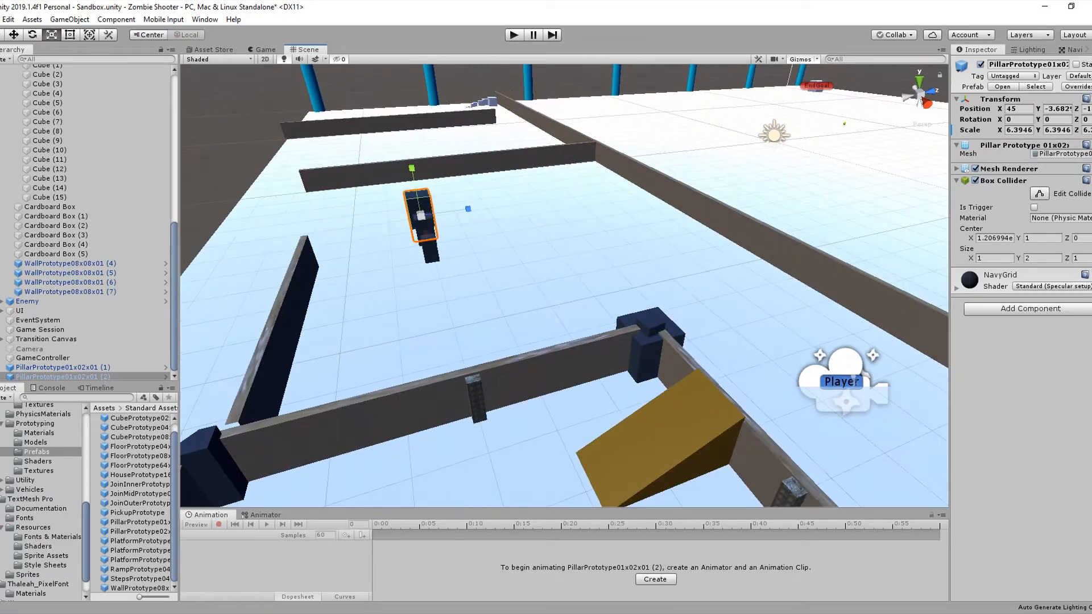
scroll(564, 285, "down", 3)
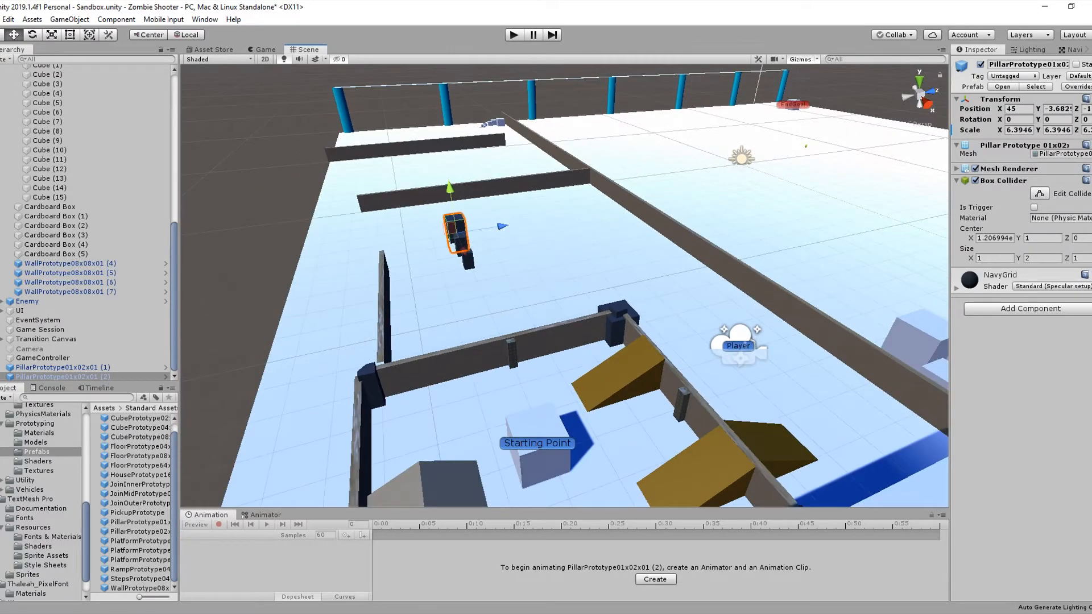
Step: Duplicate the house block near the starting point and place the copy at X 25.5 beyond the pillars
left_click(441, 485)
key("ctrl+d")
scroll(565, 286, "down", 5)
left_click_drag(517, 425, 469, 290)
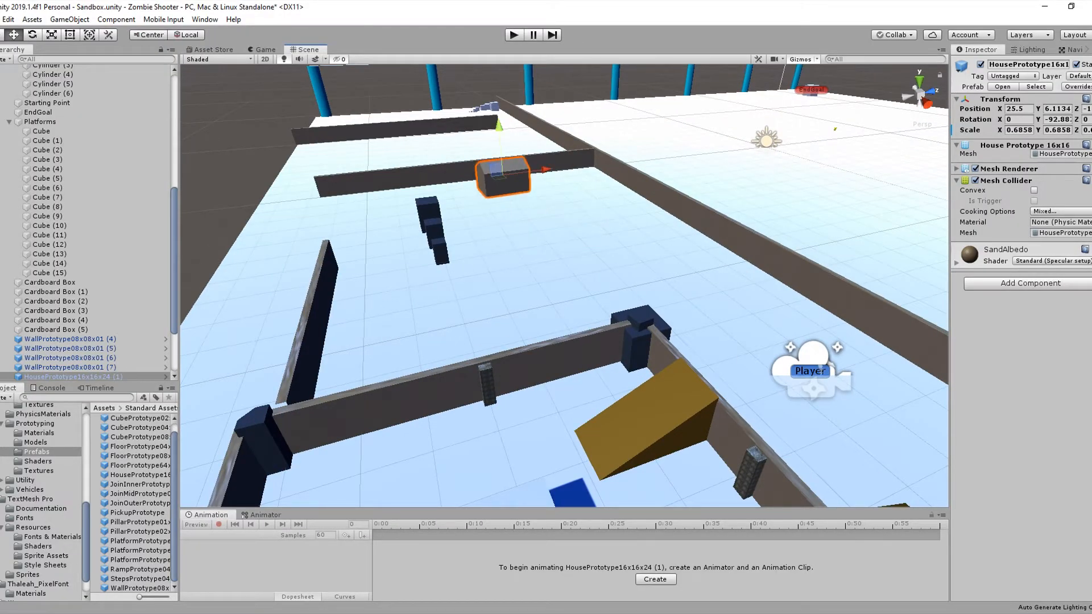
Step: Rotate the duplicated house to -90 degrees about Y and enlarge it to about 2.17 by 1.07 in X and Y scale
key("f")
key("e")
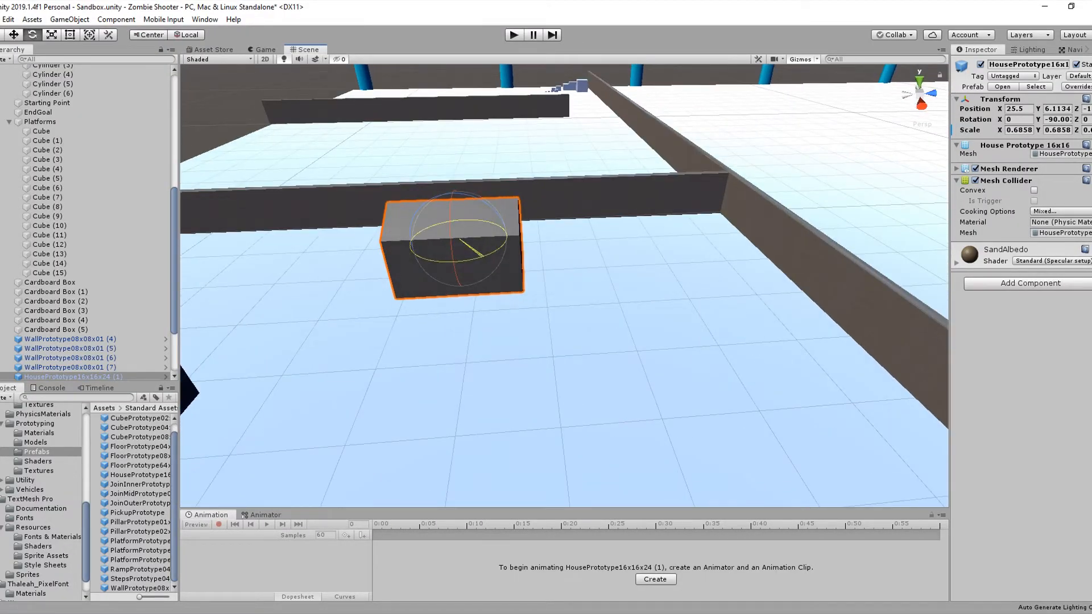
left_click_drag(506, 236, 566, 234)
key("r")
left_click_drag(521, 236, 617, 233)
key("ctrl+z")
left_click_drag(519, 217, 520, 200)
scroll(563, 285, "down", 5)
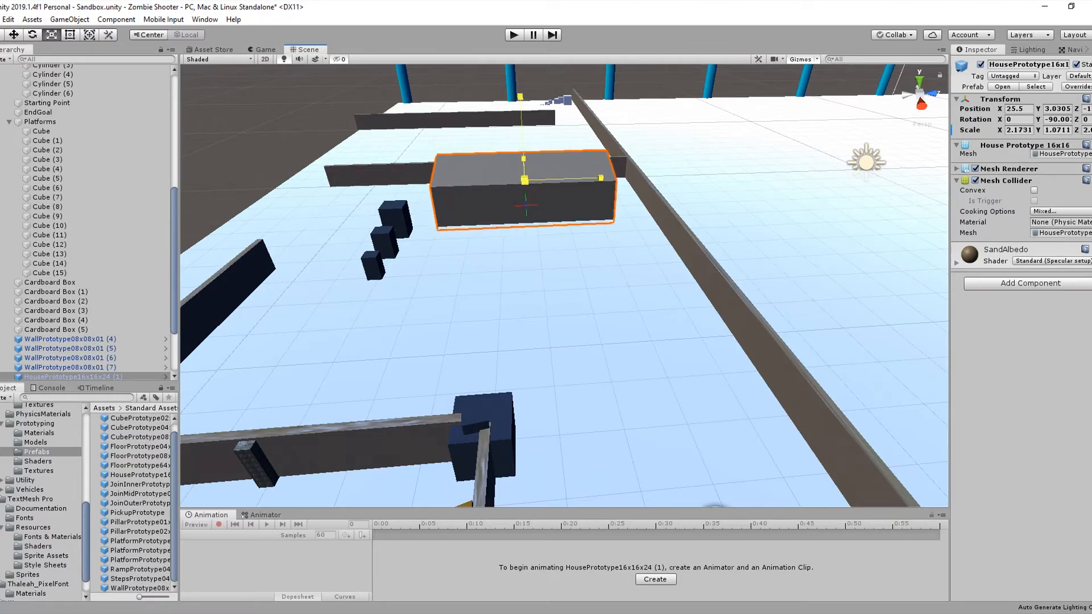
Step: Move the enlarged house to about X -92.8 beside the far wall and rename it Warehouse
left_click_drag(524, 168, 521, 109)
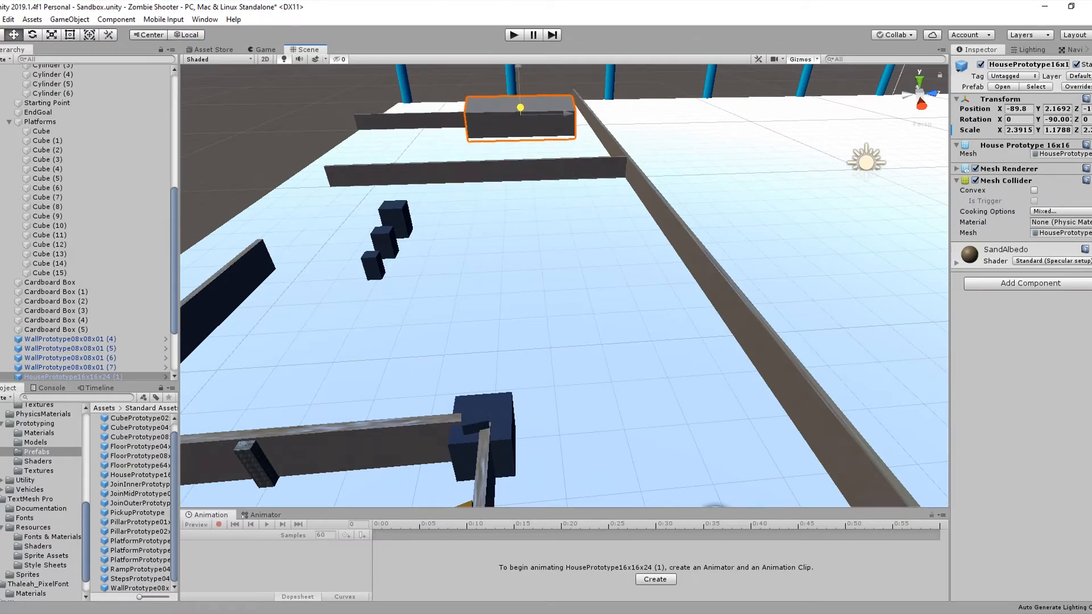
left_click_drag(594, 113, 585, 113)
right_click_drag(585, 113, 657, 86)
key("w")
key("d")
right_click(103, 377)
left_click(137, 136)
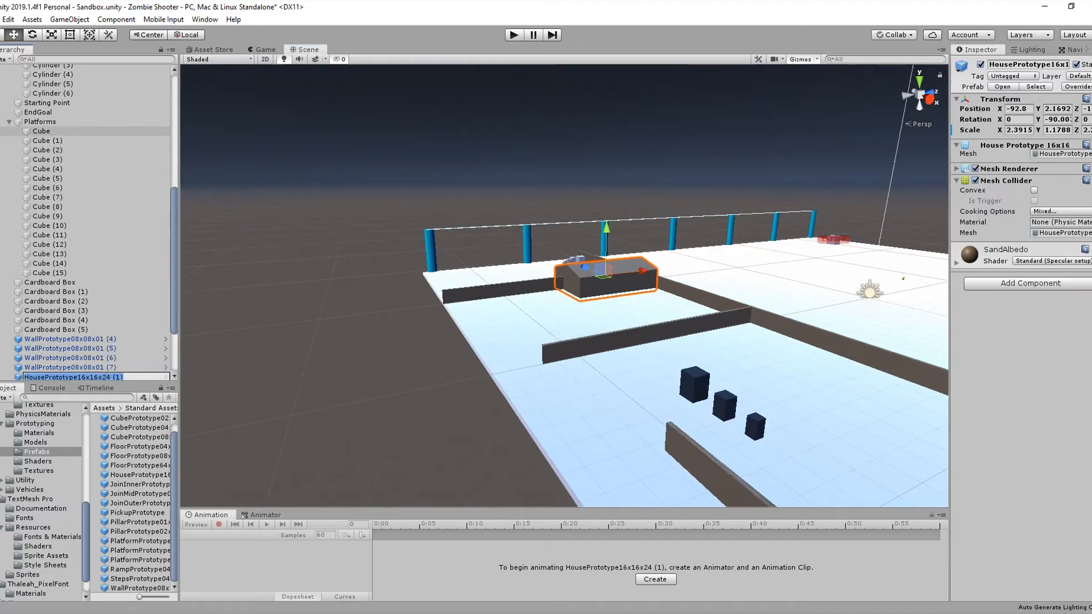
Step: Duplicate the enemy to make three copies spread around the level, placing Enemy (3) at X 64.6 and Y 1
middle_click_drag(625, 279, 460, 291)
scroll(483, 238, "down", 3)
scroll(103, 144, "up", 8)
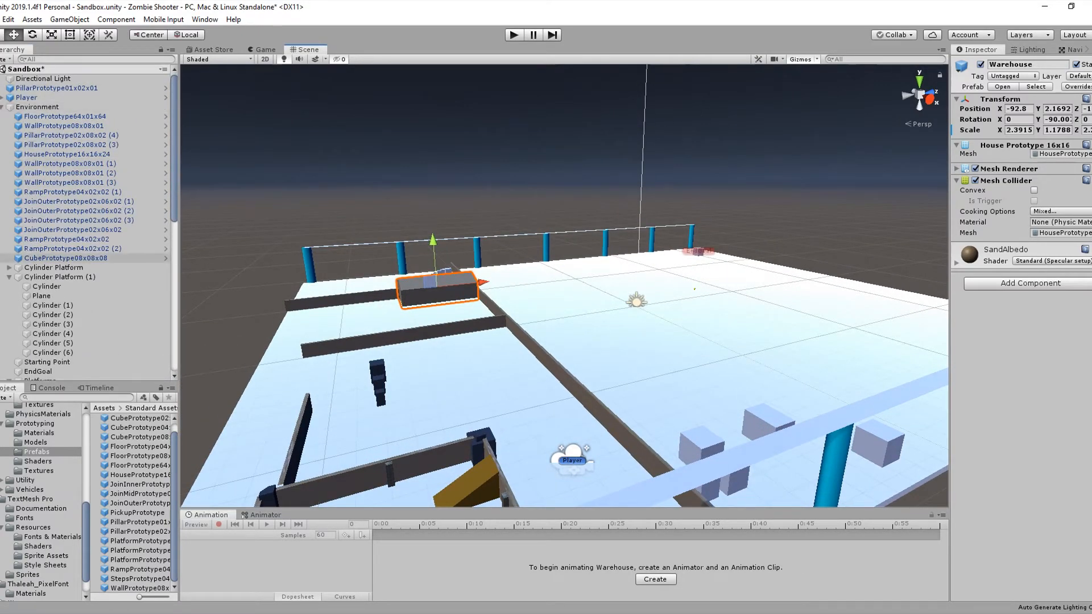
scroll(97, 259, "down", 10)
left_click(63, 300)
key("ctrl+d")
left_click_drag(728, 285, 729, 285)
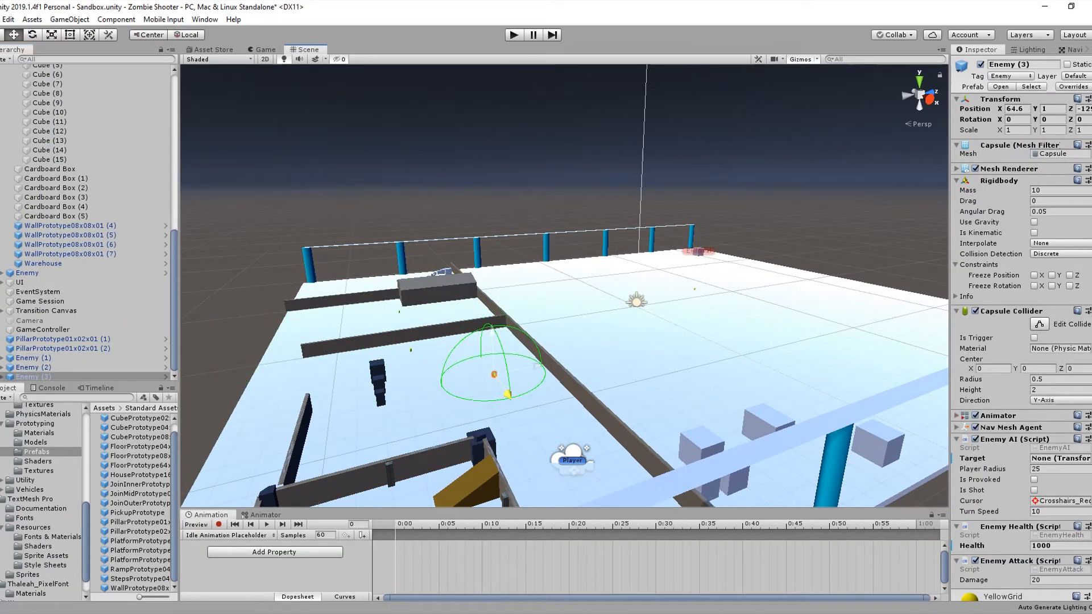
left_click(563, 335)
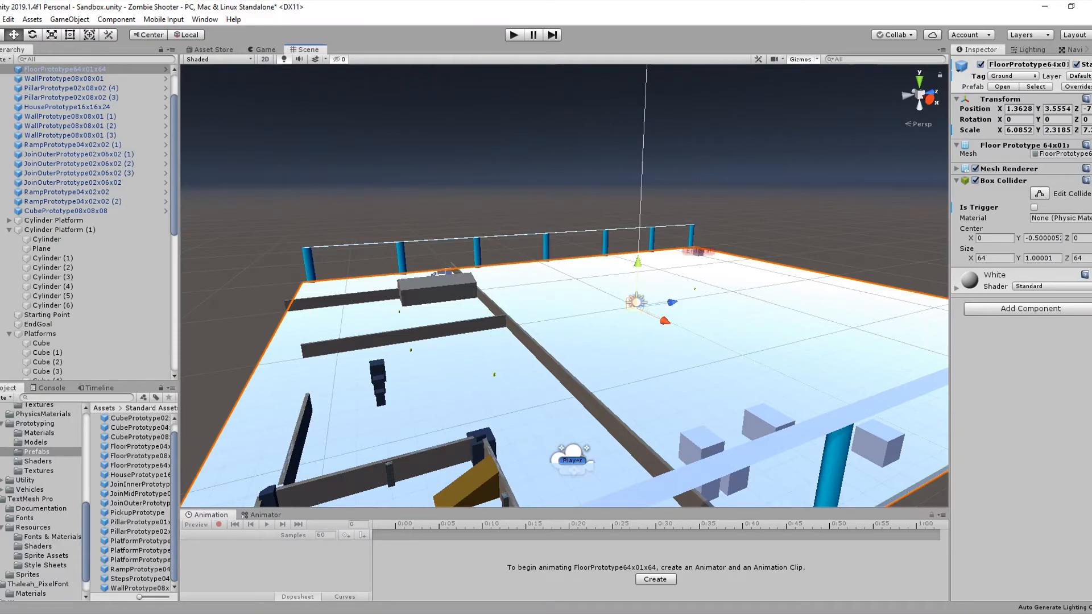
Step: Raise Enemy (2) to Y 9.88 so it stands on top of the tallest pillar
scroll(399, 432, "up", 5)
scroll(564, 285, "up", 4)
left_click(365, 317)
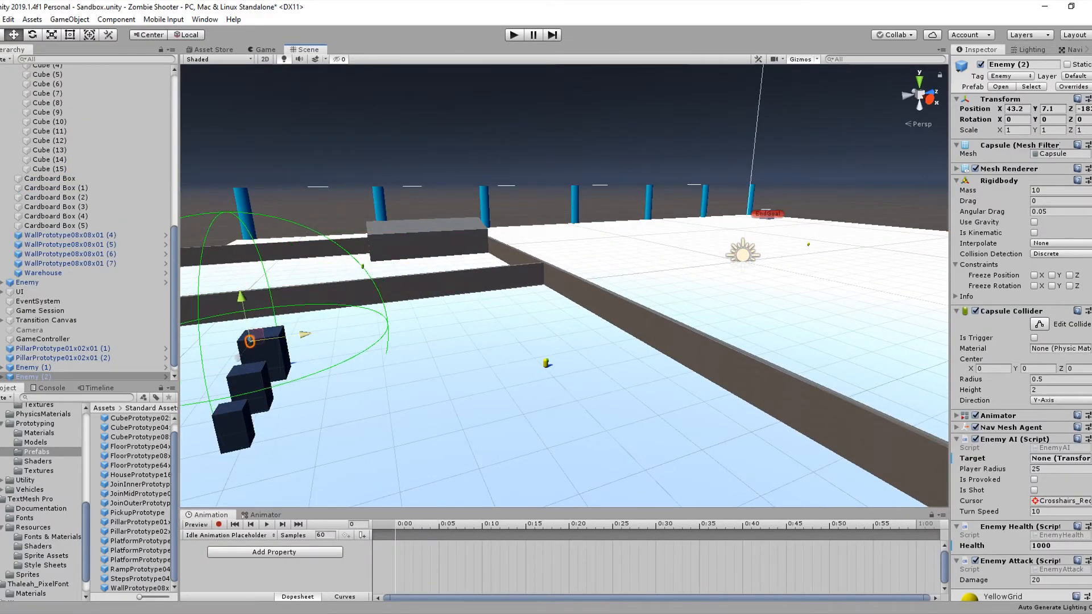
key("f")
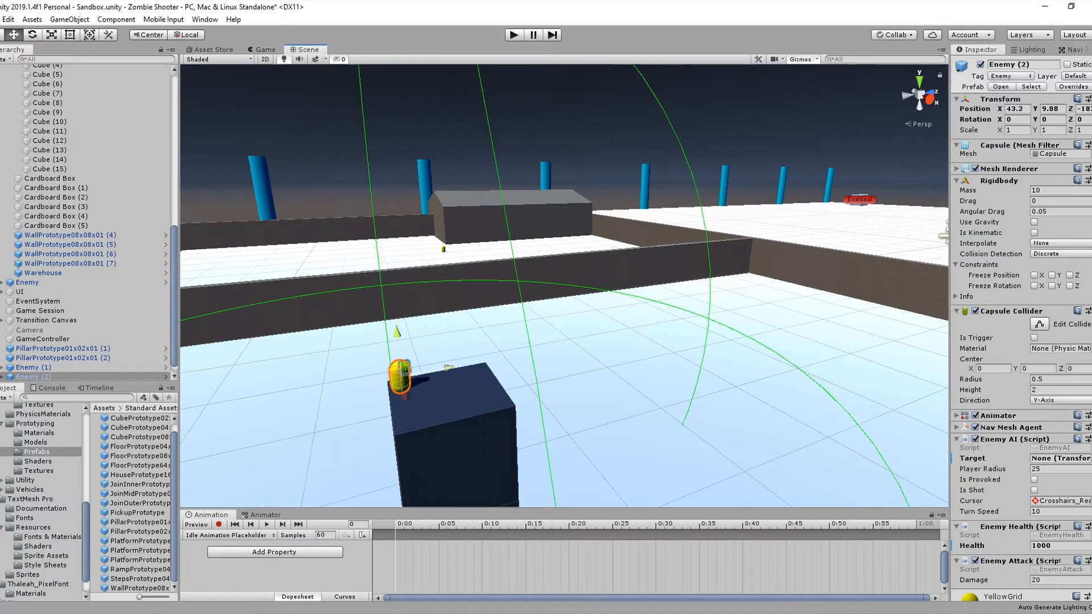
scroll(564, 285, "down", 4)
left_click(565, 341)
scroll(564, 285, "down", 8)
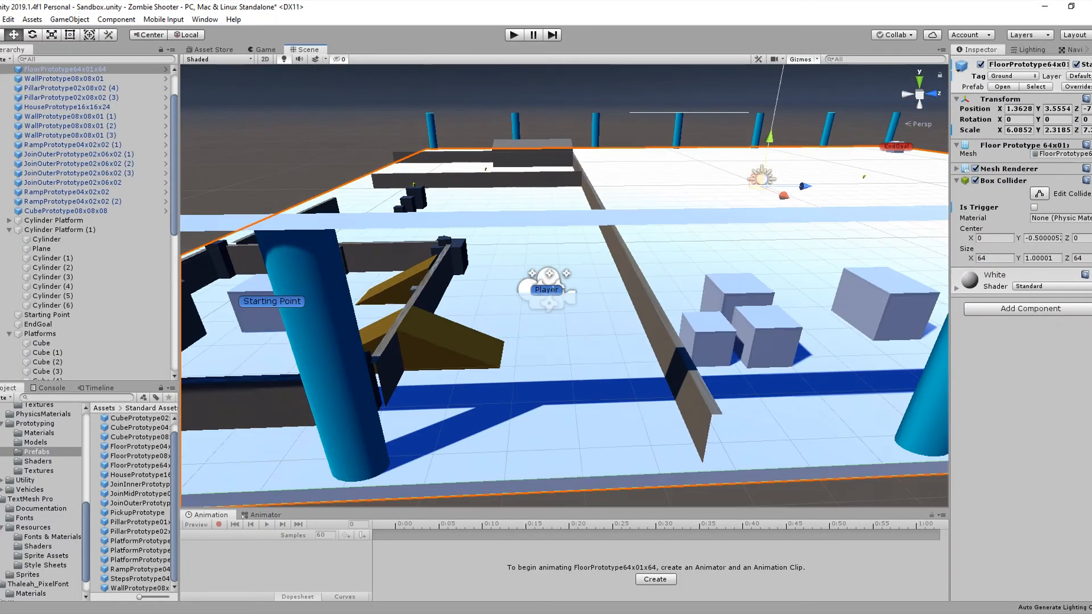
middle_click_drag(557, 228, 563, 347)
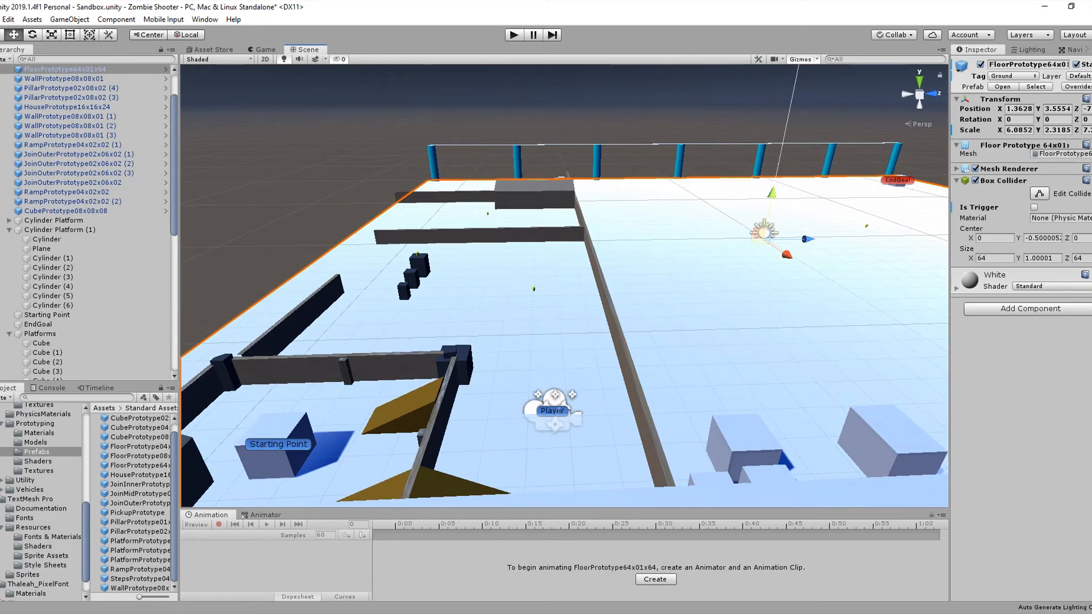
left_click(316, 305)
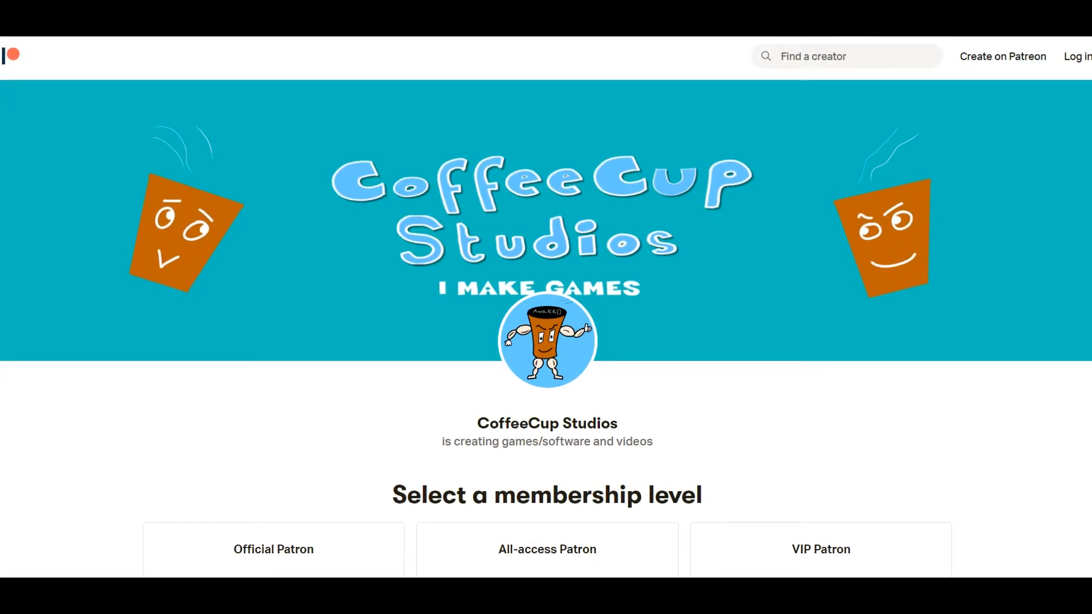
Step: Read through the CoffeeCup Studios Patreon page, including its About text, goals and recent posts
scroll(546, 328, "down", 4)
scroll(546, 328, "down", 9)
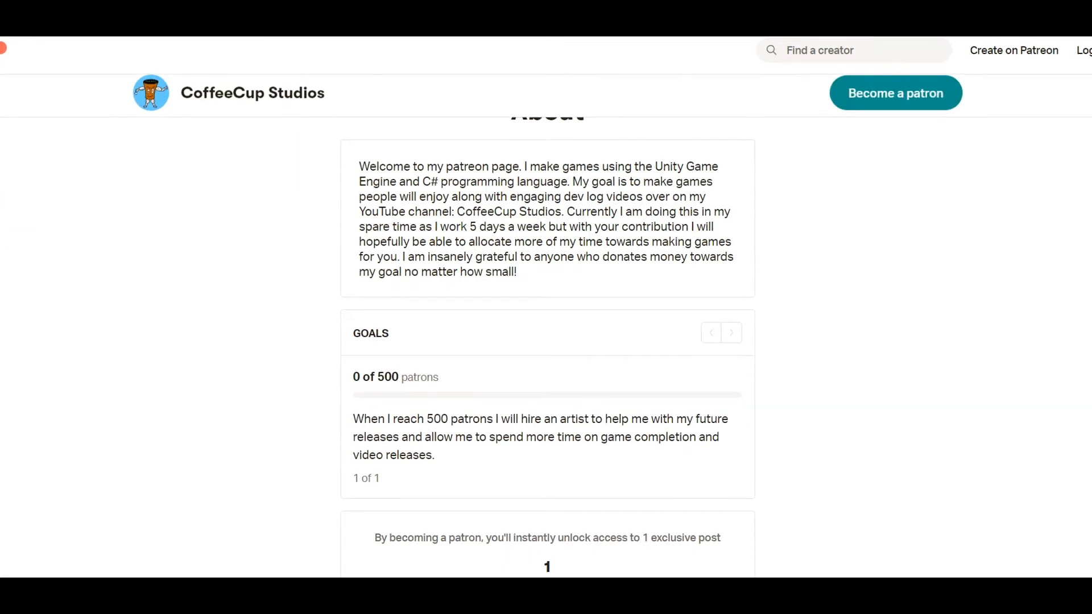
scroll(546, 328, "down", 5)
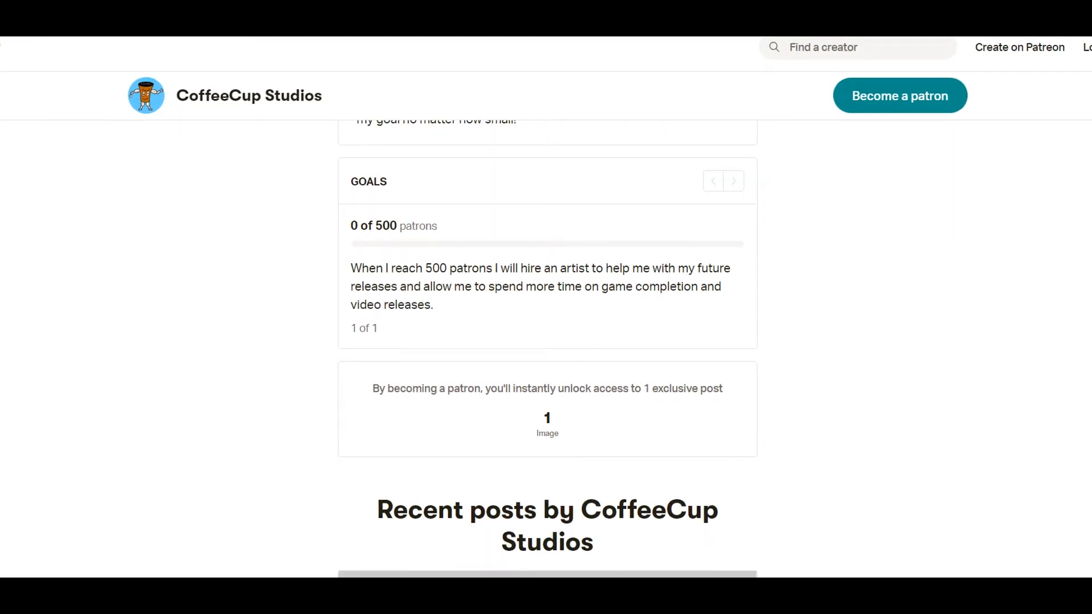
scroll(546, 327, "down", 3)
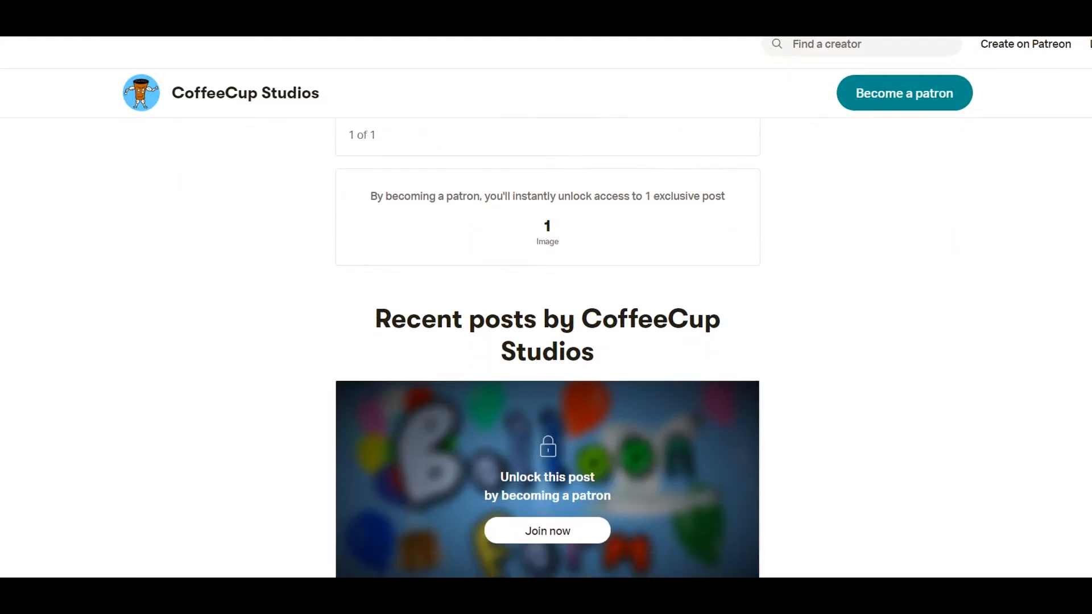
scroll(546, 328, "down", 2)
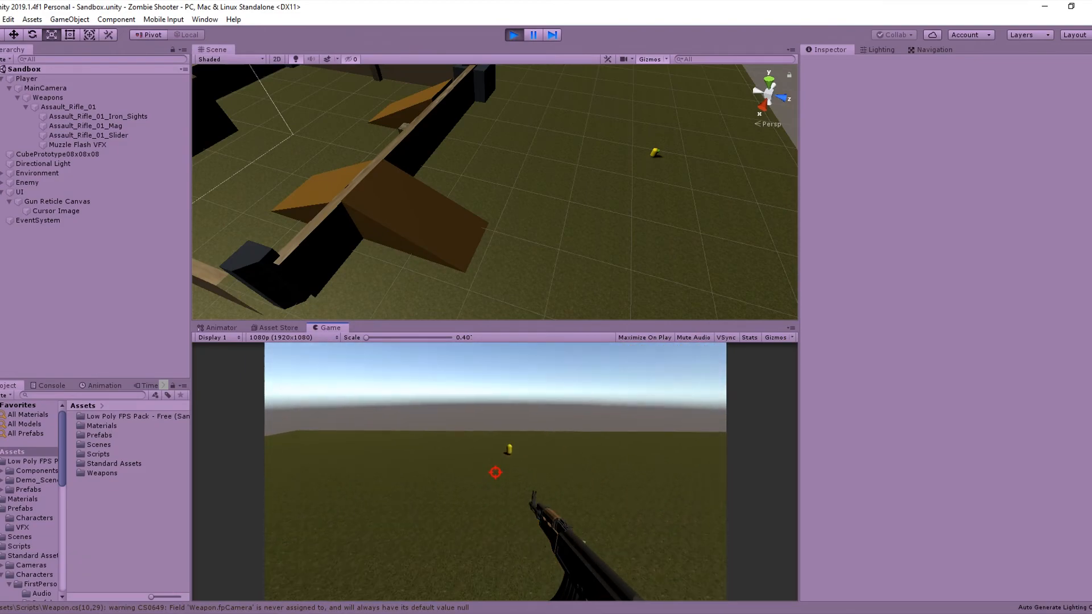
Step: Switch to the running game in Unity and fire the assault rifle at the distant yellow enemy
left_click(495, 473)
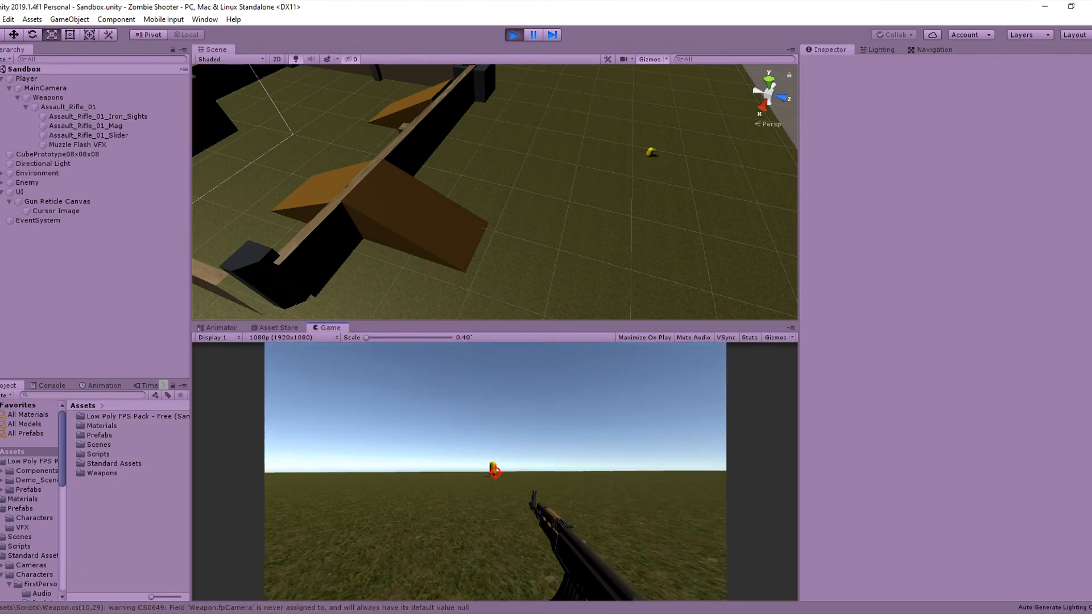